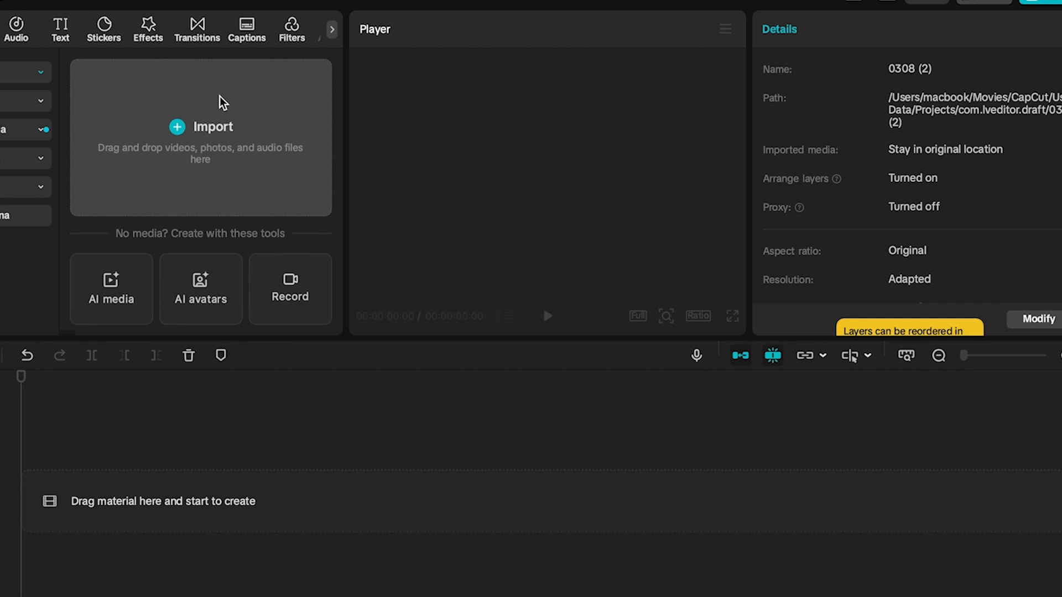
# Import the G&V folder from the Desktop into the project's media.
pyautogui.click(176, 128)
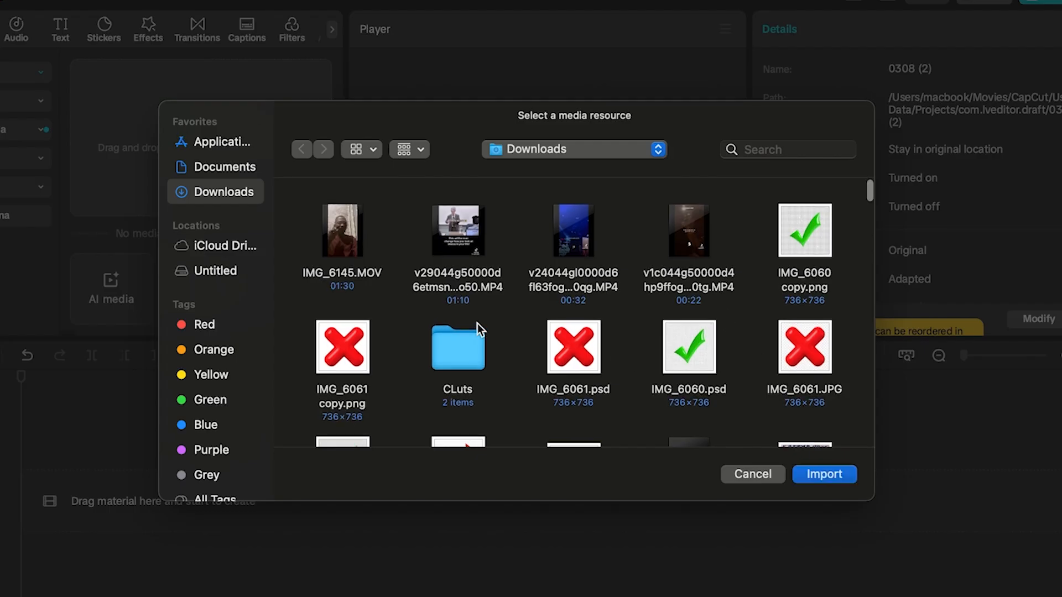
pyautogui.click(559, 151)
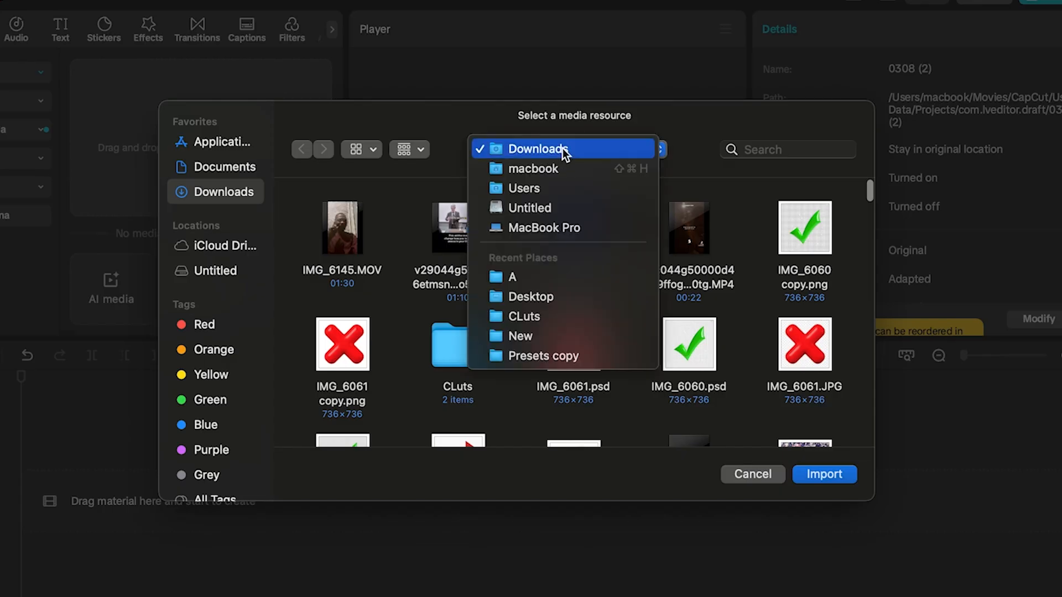
pyautogui.click(522, 297)
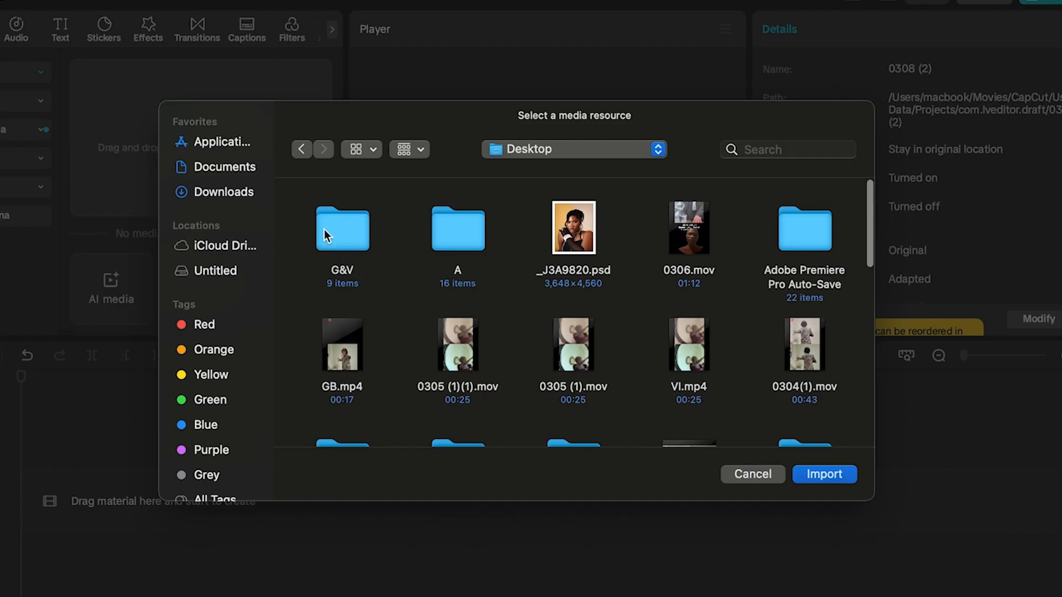
pyautogui.click(346, 230)
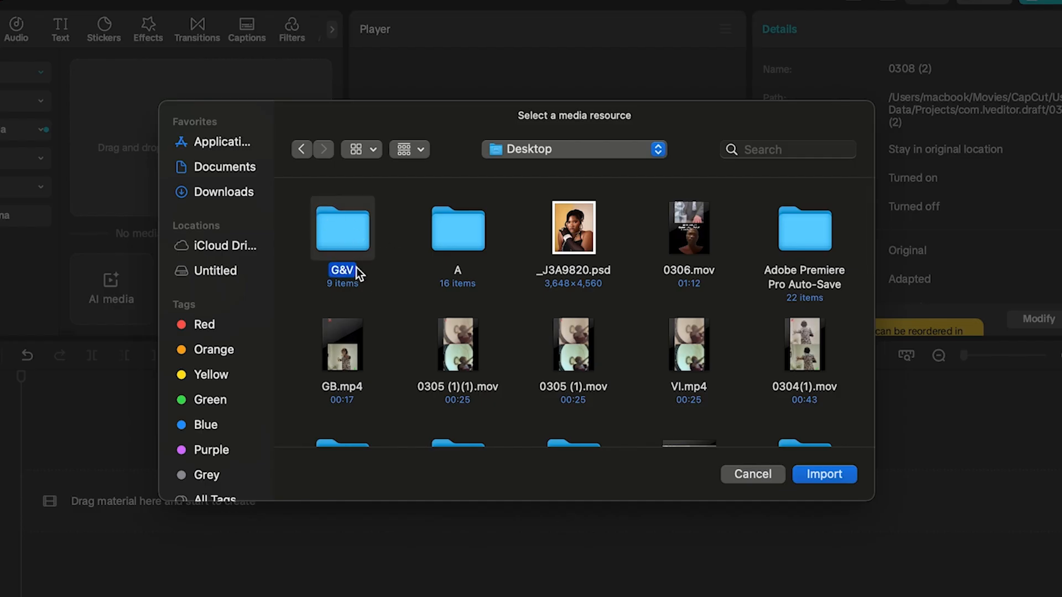
pyautogui.click(824, 474)
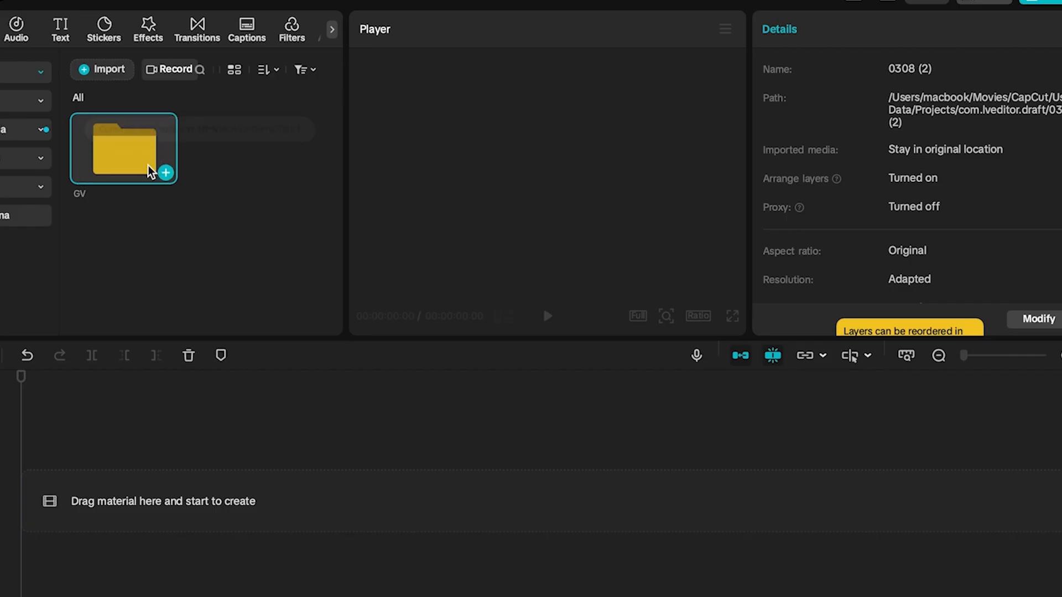
# Open the imported GV folder, place 0304(2).mov on the timeline, and return the playhead to the start after previewing.
pyautogui.doubleClick(128, 156)
pyautogui.scroll(-2, 137, 170)
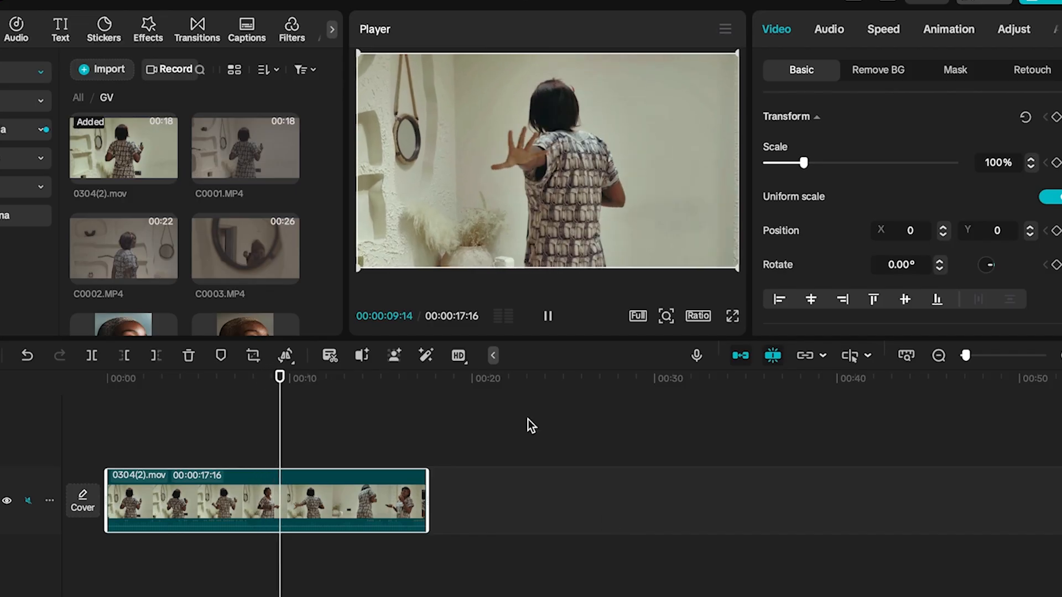
pyautogui.moveTo(291, 379)
pyautogui.mouseDown()
pyautogui.moveTo(233, 379)
pyautogui.moveTo(272, 387)
pyautogui.mouseUp()
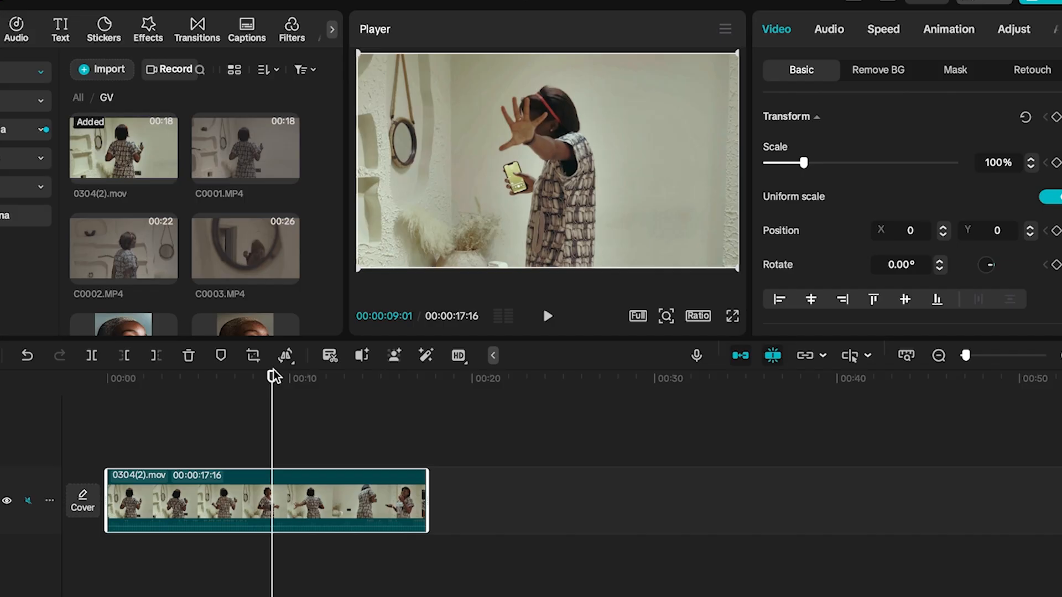
pyautogui.moveTo(272, 378); pyautogui.dragTo(107, 381)
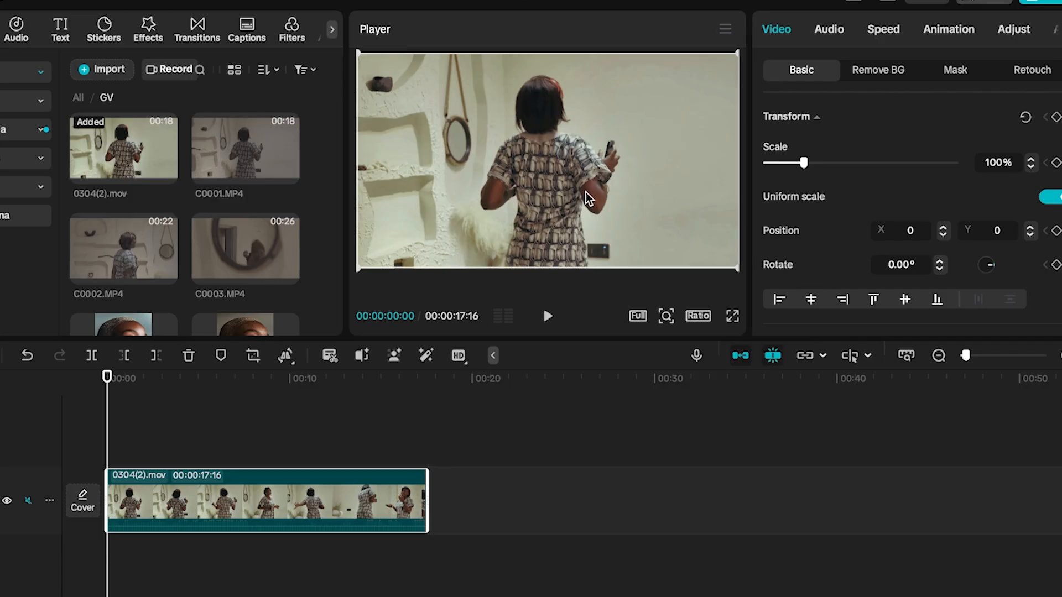
# Place C0001.MP4 on a track directly above 0304(2).mov, starting at 00:00, and mute that track.
pyautogui.moveTo(247, 138)
pyautogui.mouseDown()
pyautogui.moveTo(210, 490)
pyautogui.moveTo(190, 447)
pyautogui.moveTo(107, 448)
pyautogui.mouseUp()
pyautogui.click(29, 465)
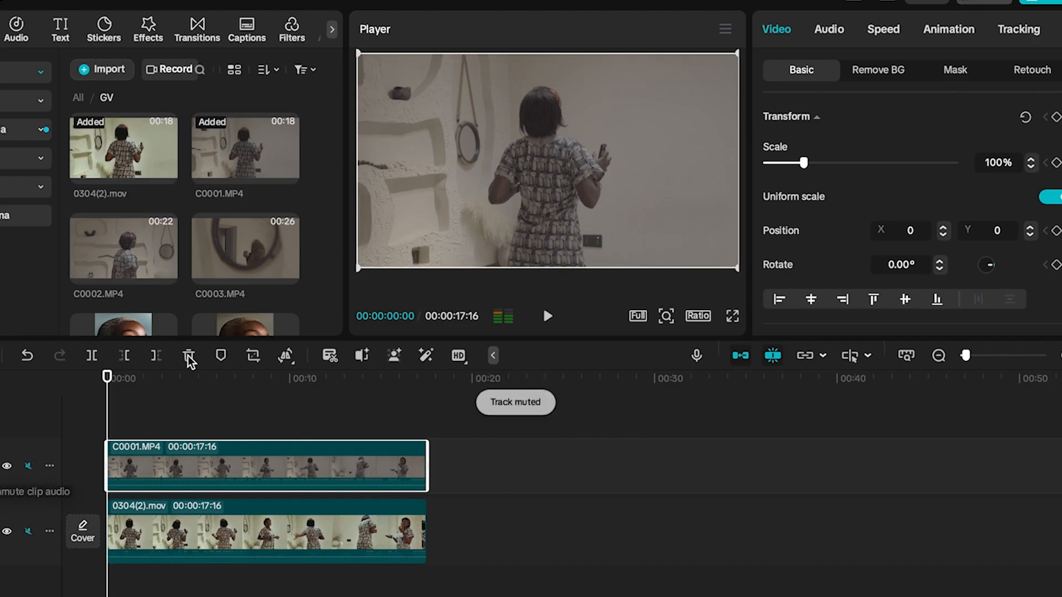
pyautogui.moveTo(106, 378); pyautogui.dragTo(104, 423)
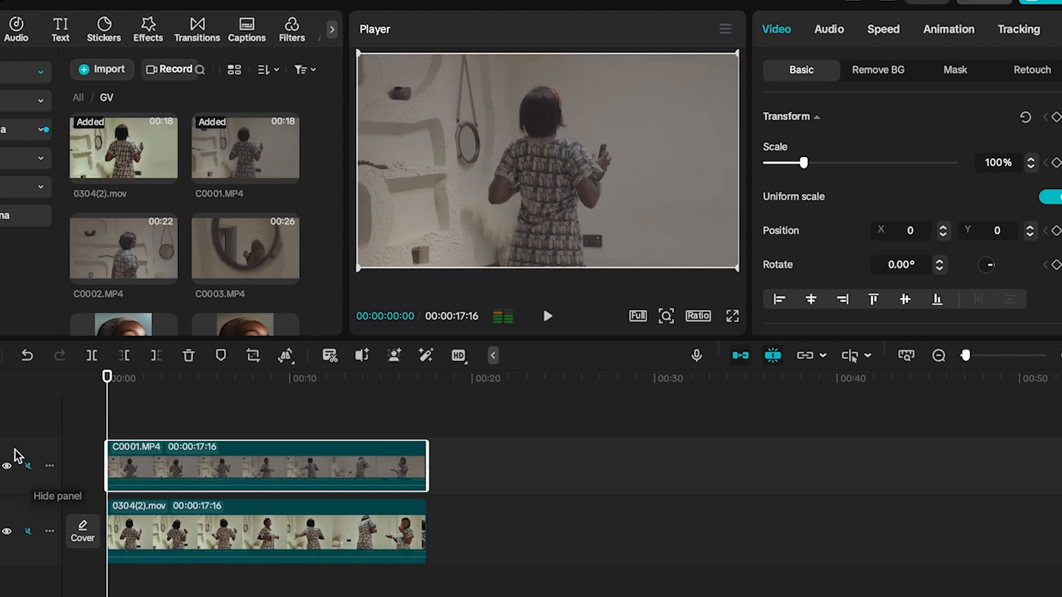
# Compare the ungraded and graded footage by hiding and showing the C0001.MP4 track twice.
pyautogui.click(7, 466)
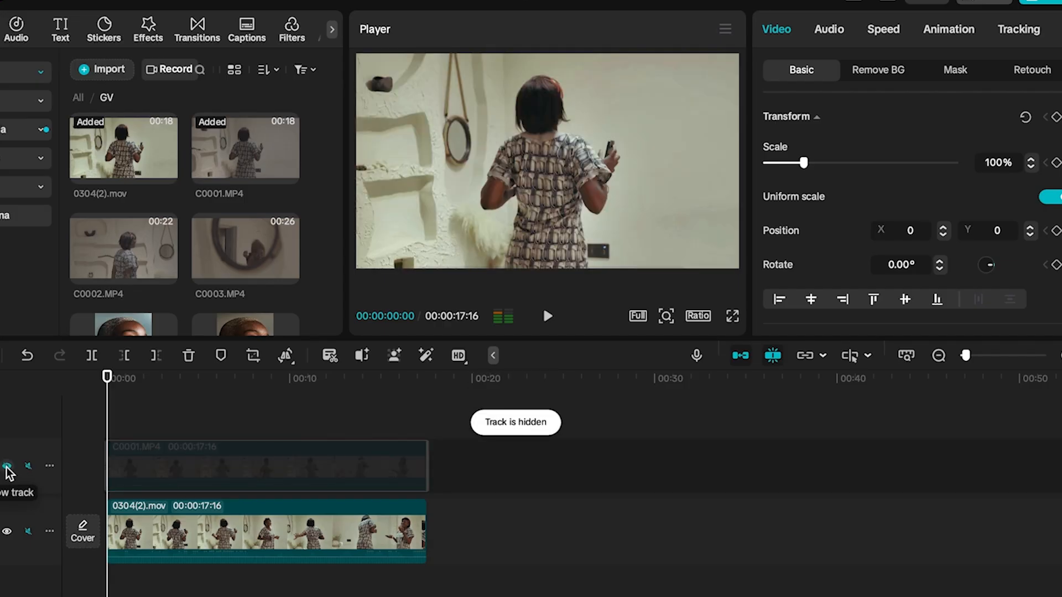
pyautogui.click(6, 465)
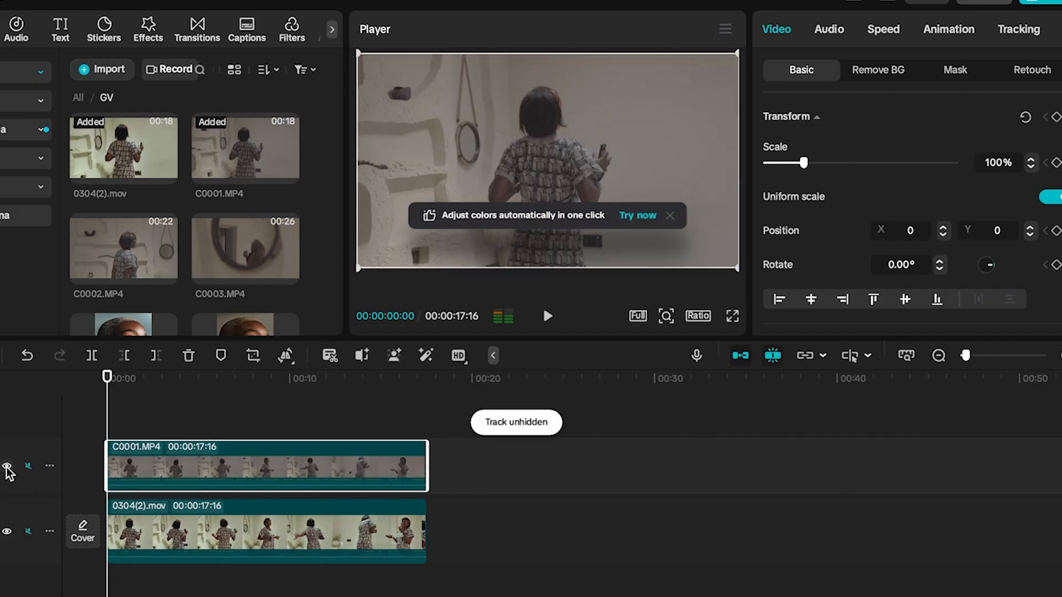
pyautogui.click(7, 466)
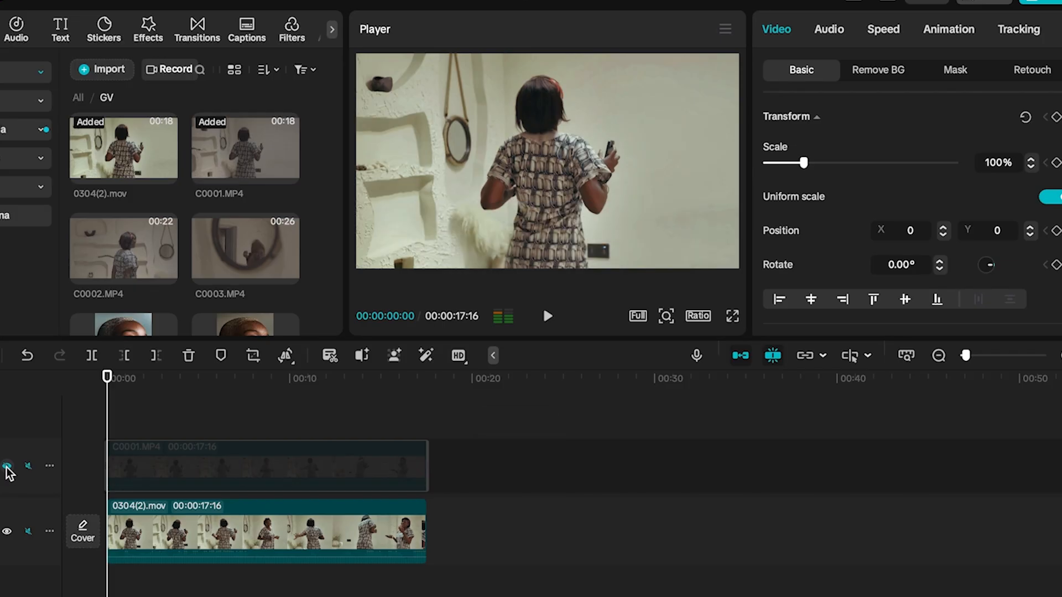
pyautogui.click(7, 466)
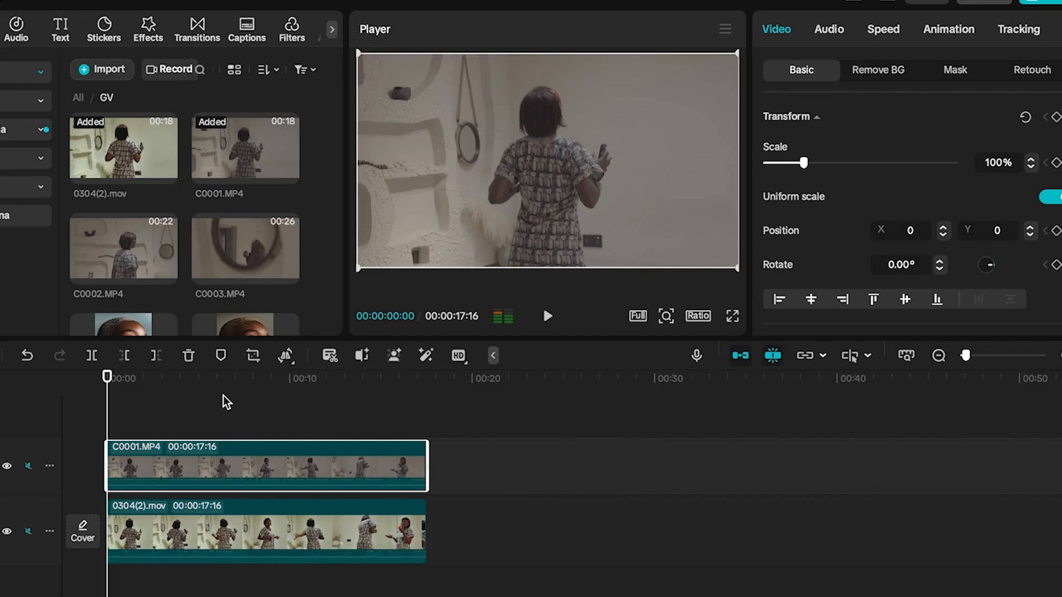
# Shift C0001.MP4 along the upper track so it starts around 14 seconds, and scrub through 0304(2).mov.
pyautogui.moveTo(170, 463); pyautogui.dragTo(507, 481)
pyautogui.click(243, 378)
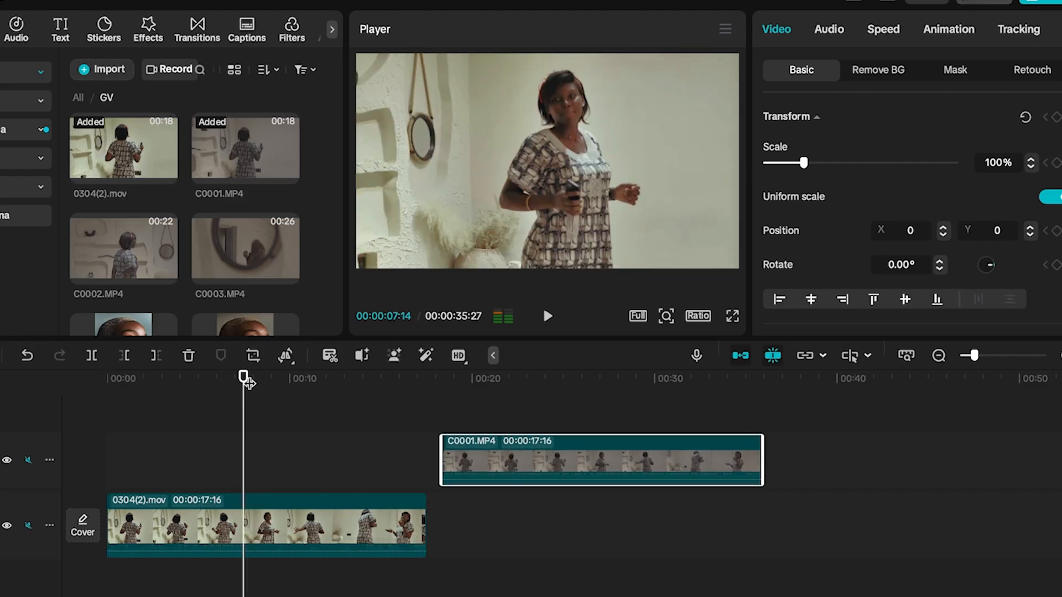
pyautogui.moveTo(244, 378); pyautogui.dragTo(304, 429)
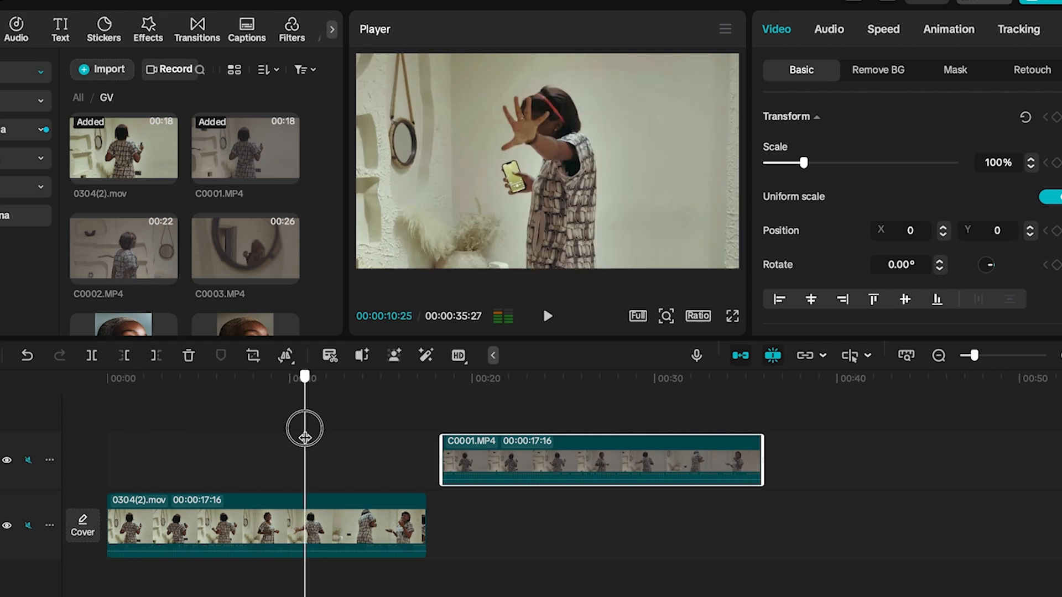
pyautogui.moveTo(582, 477); pyautogui.dragTo(521, 474)
pyautogui.click(306, 375)
pyautogui.moveTo(305, 375); pyautogui.dragTo(142, 437)
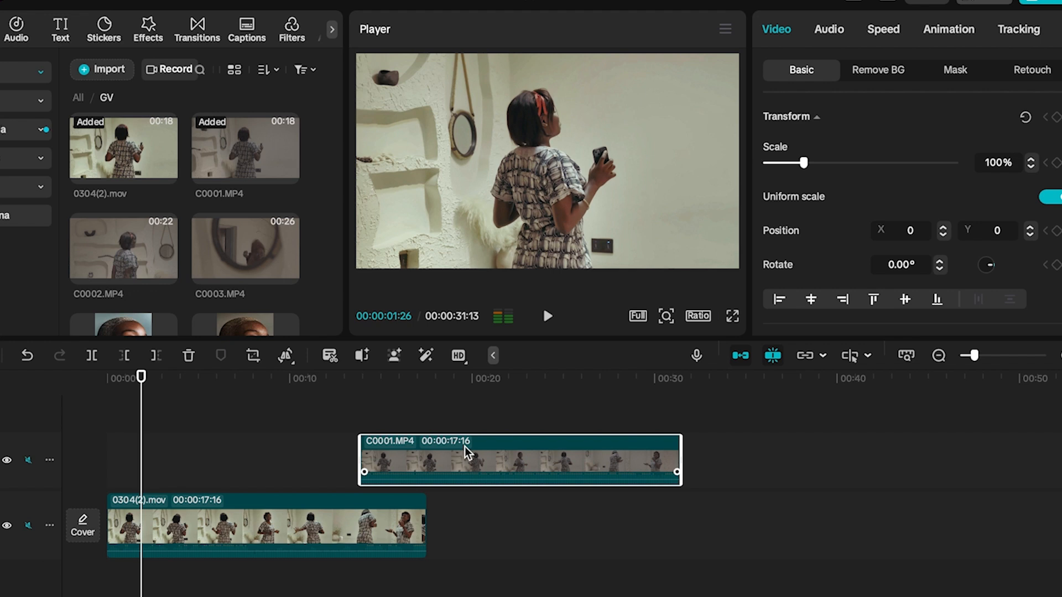
# Move C0001.MP4 clear of the lower clip, then delete it from the timeline.
pyautogui.moveTo(472, 462); pyautogui.dragTo(599, 462)
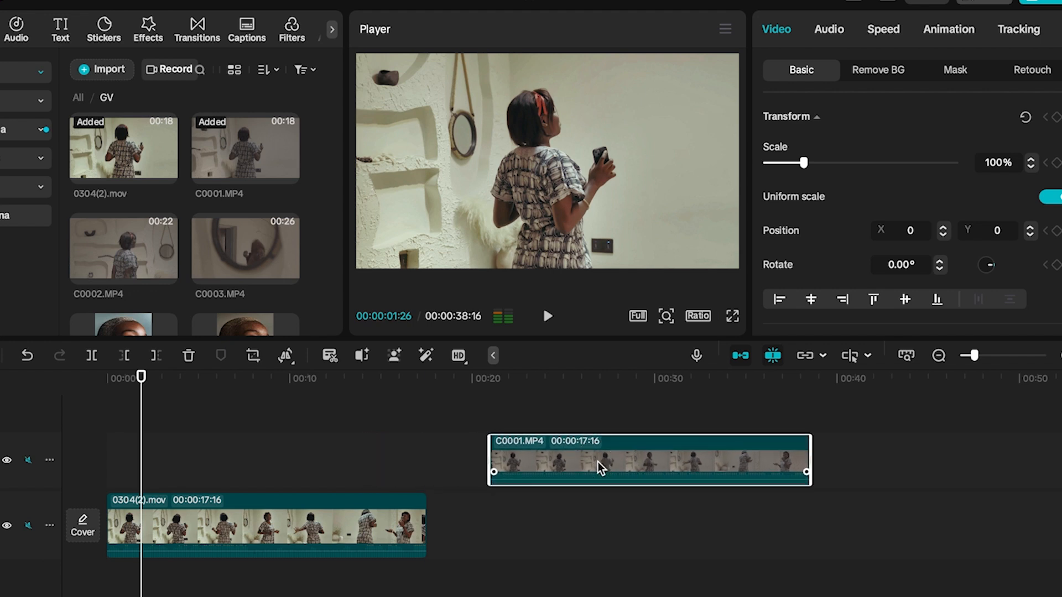
pyautogui.press('Delete')
# Duplicate 0304(2).mov onto a track directly above the original, aligned at the start, and select the upper copy.
pyautogui.click(299, 507)
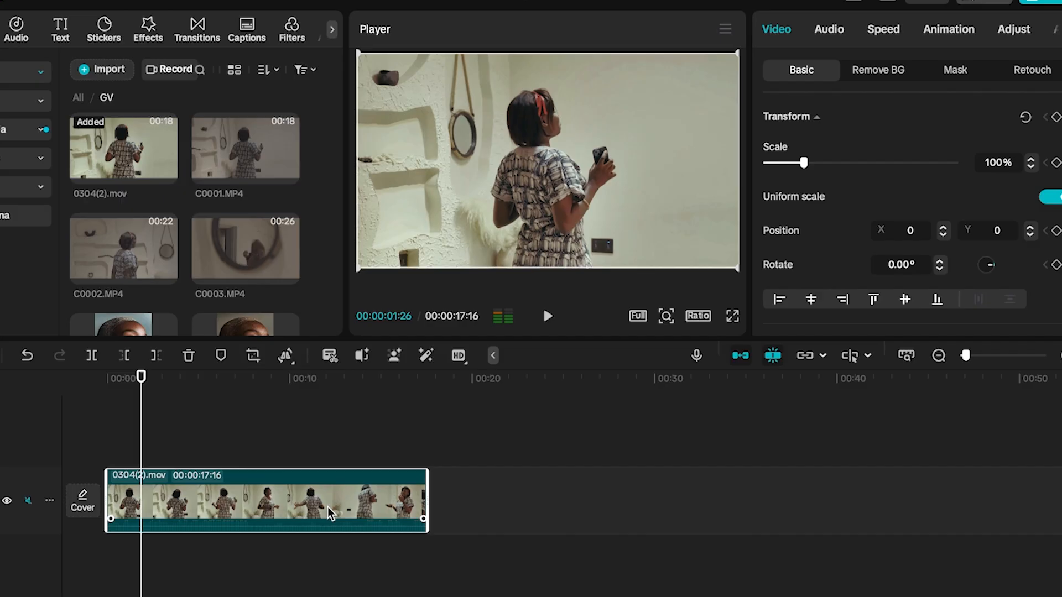
pyautogui.moveTo(238, 507); pyautogui.dragTo(244, 452)
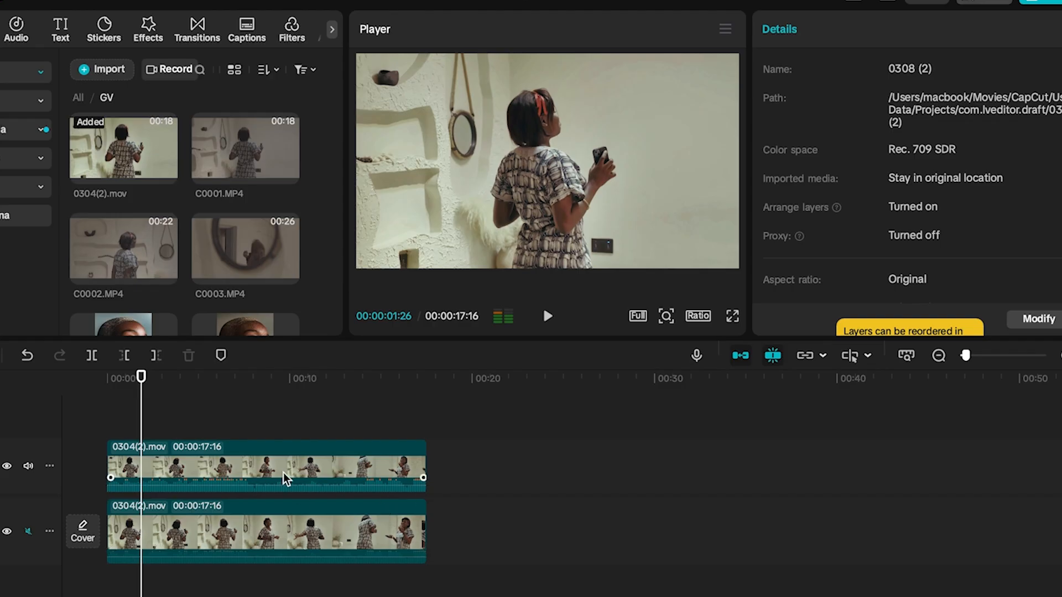
pyautogui.click(126, 489)
pyautogui.click(247, 541)
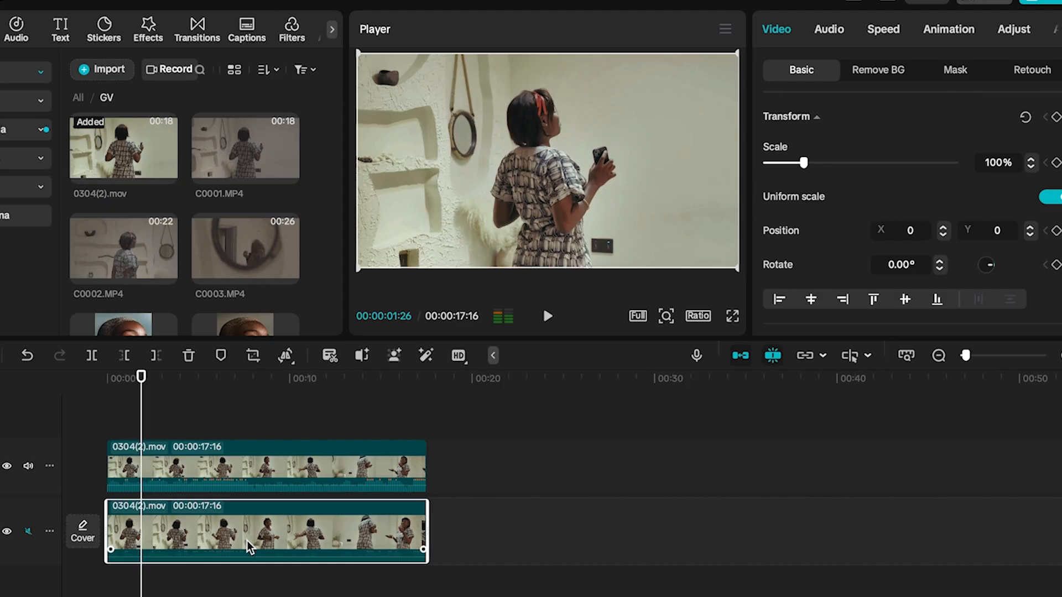
pyautogui.click(277, 467)
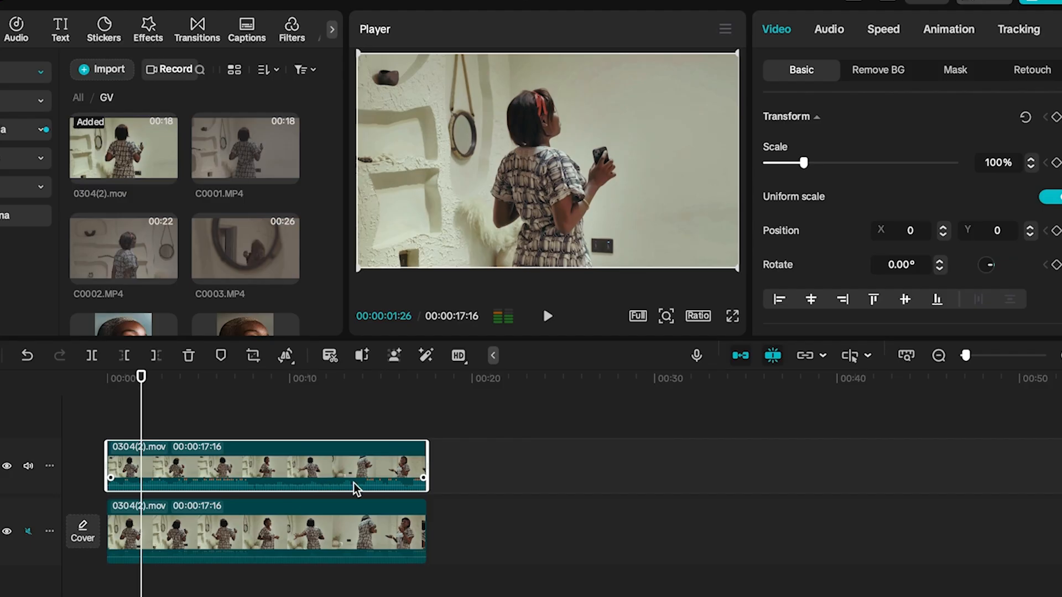
# Examine the audio, speed and animation settings available for the upper 0304(2).mov clip.
pyautogui.click(828, 30)
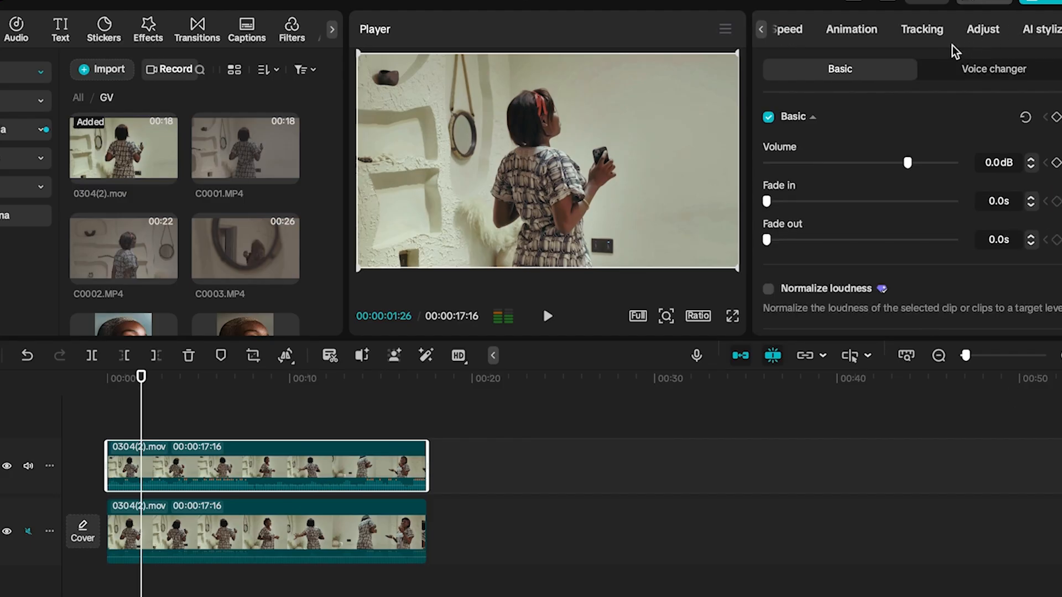
pyautogui.hscroll(-2, 851, 34)
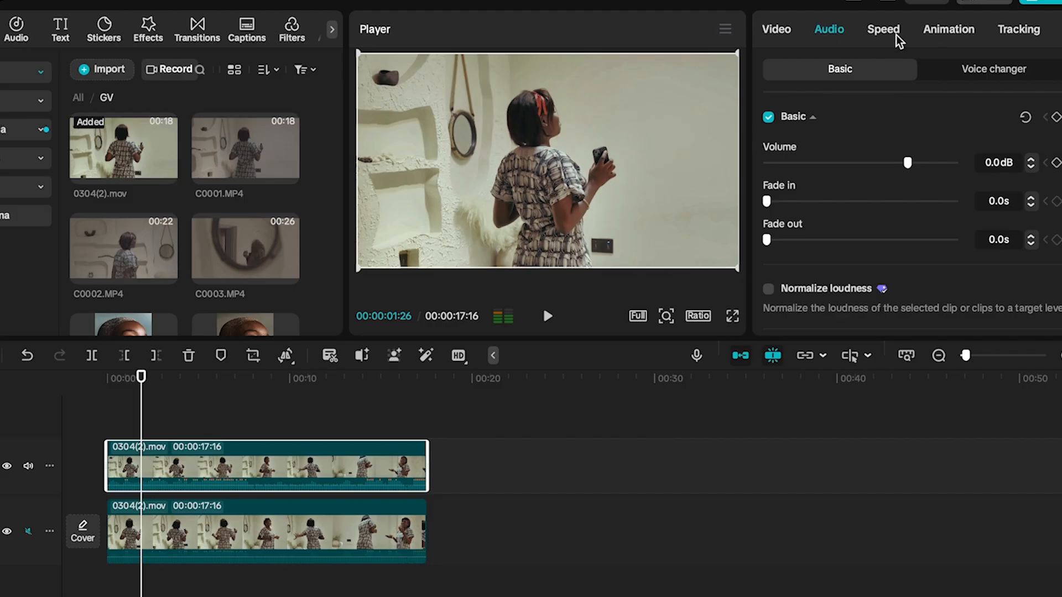
pyautogui.hscroll(2, 962, 27)
pyautogui.hscroll(1, 963, 25)
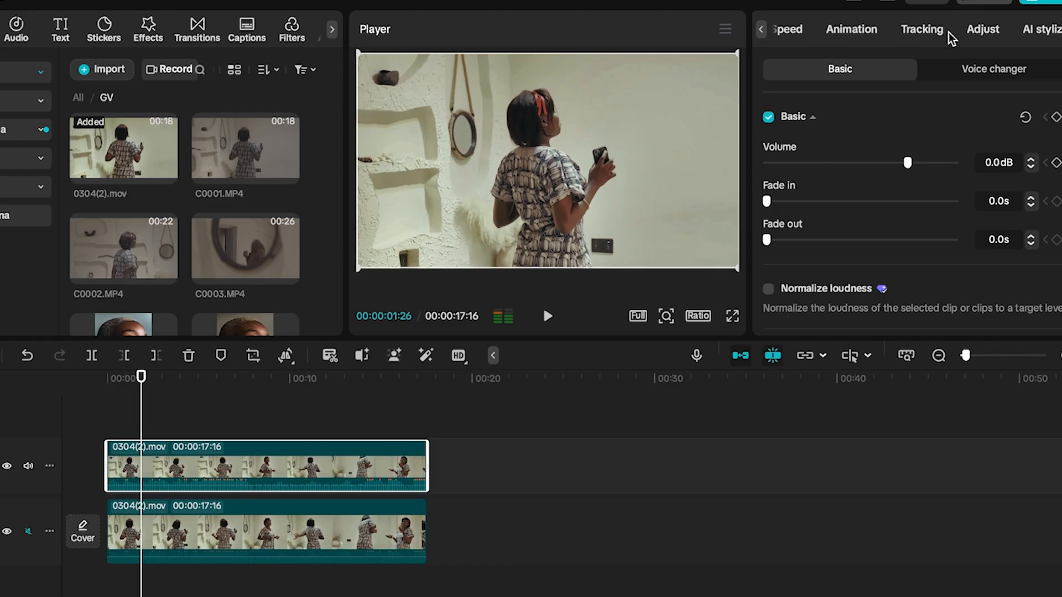
pyautogui.hscroll(-2, 948, 32)
pyautogui.click(883, 33)
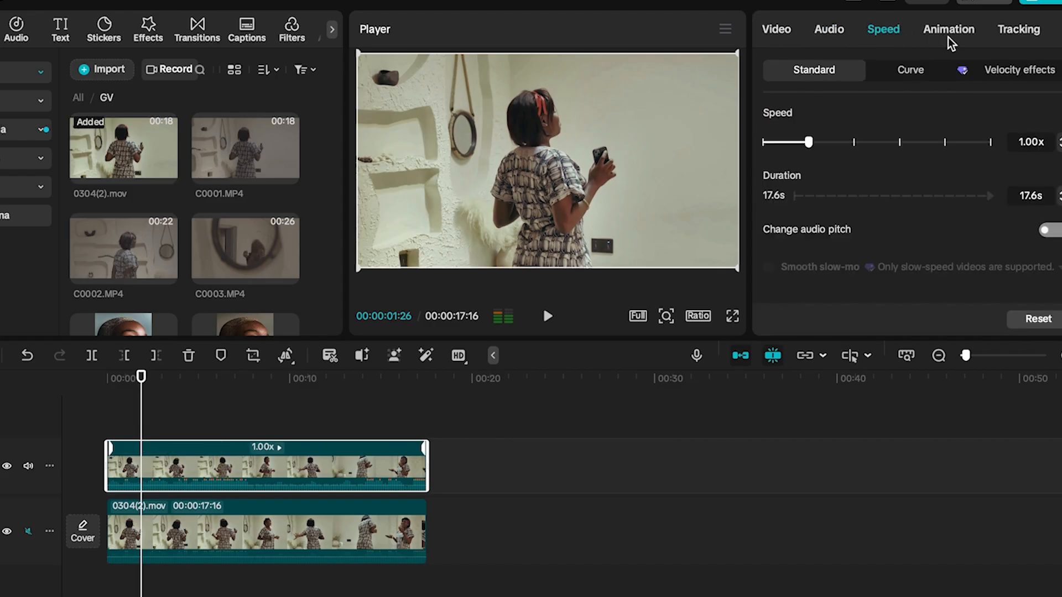
pyautogui.click(948, 33)
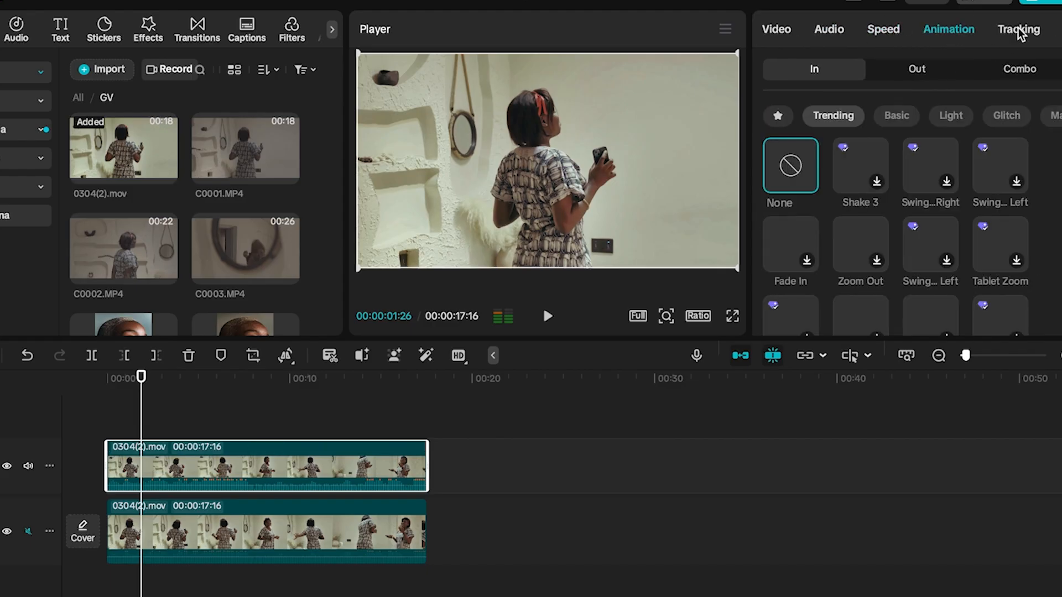
pyautogui.click(827, 31)
pyautogui.click(885, 29)
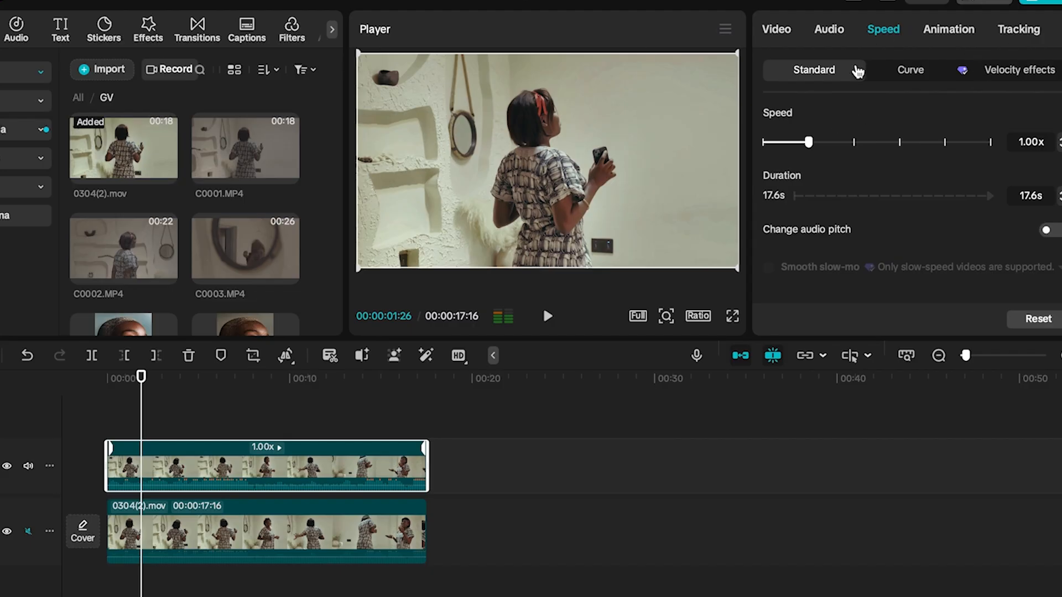
# Turn on automatic background removal for the upper 0304(2).mov clip.
pyautogui.click(779, 34)
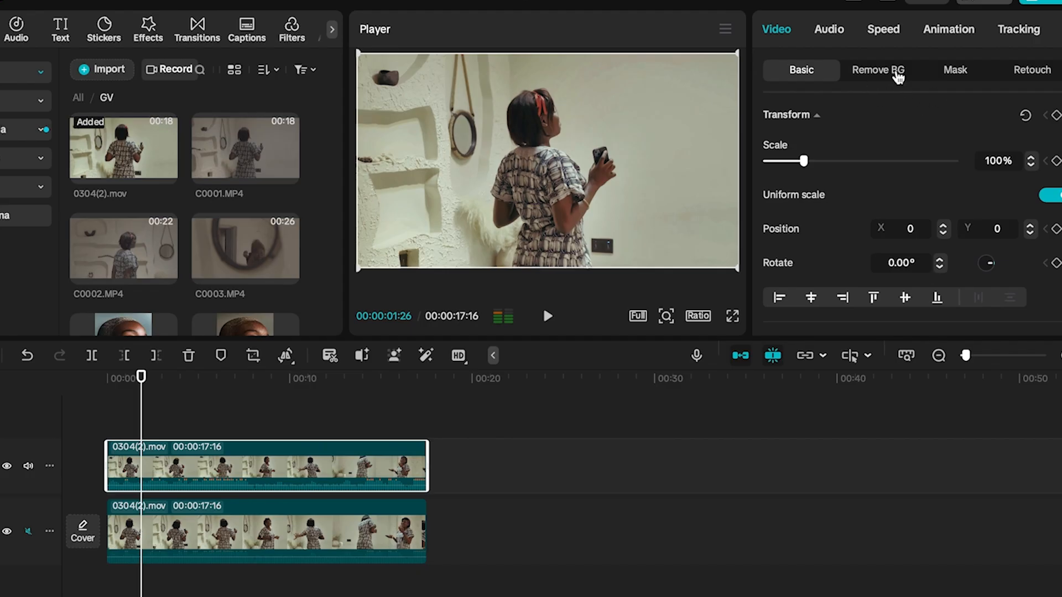
pyautogui.click(794, 71)
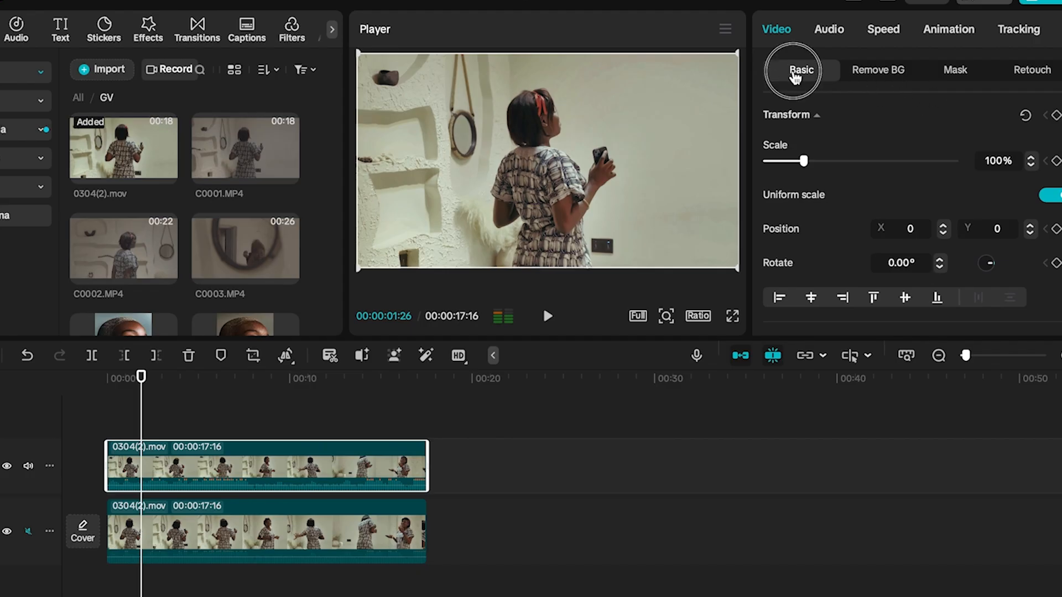
pyautogui.click(883, 72)
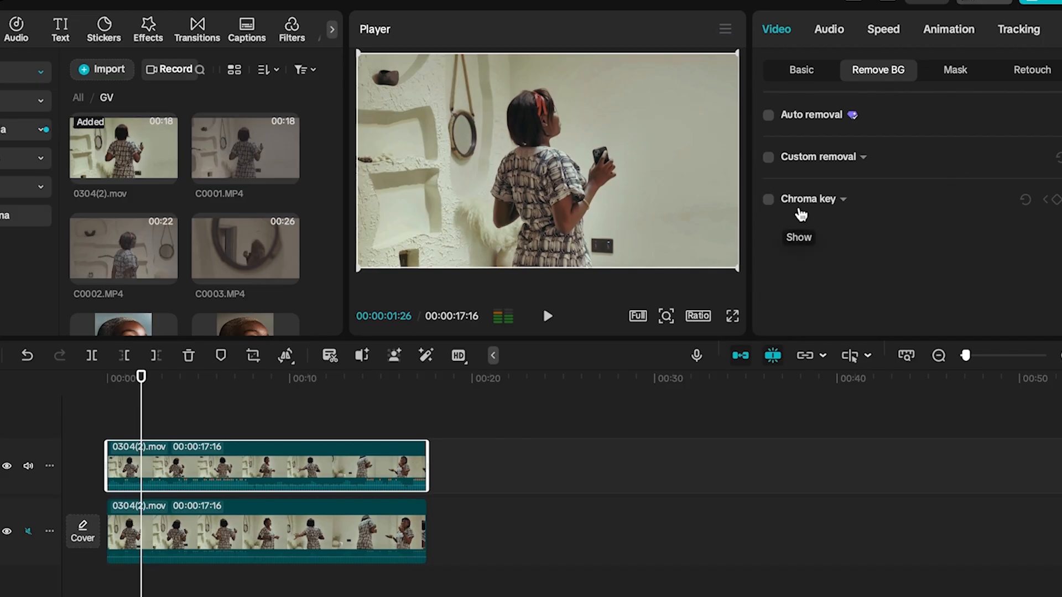
pyautogui.click(768, 116)
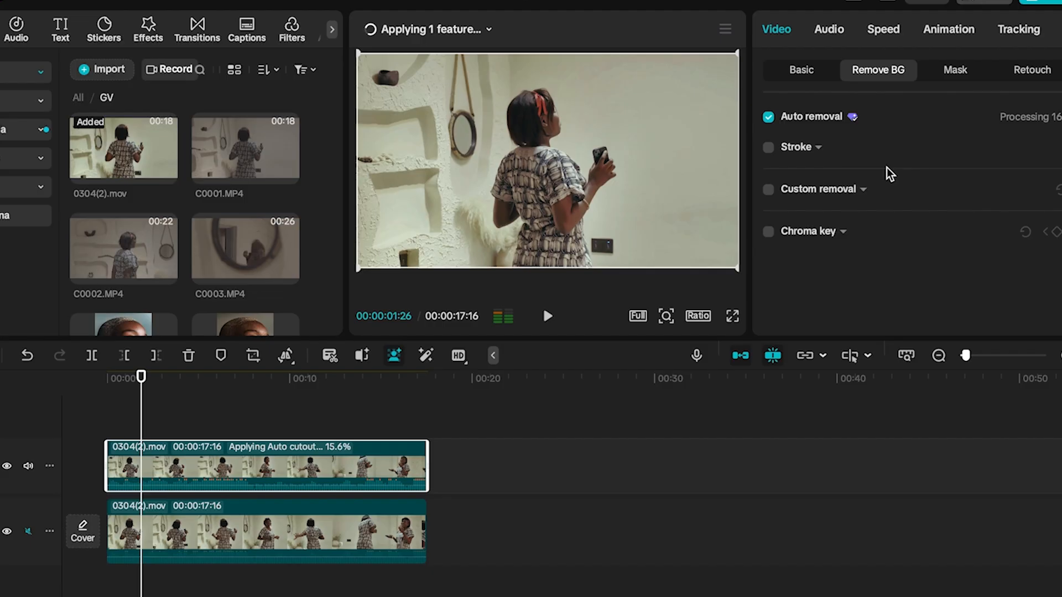
# Look over the stroke styles for the cutout and preview the clip at about 7 seconds.
pyautogui.click(819, 150)
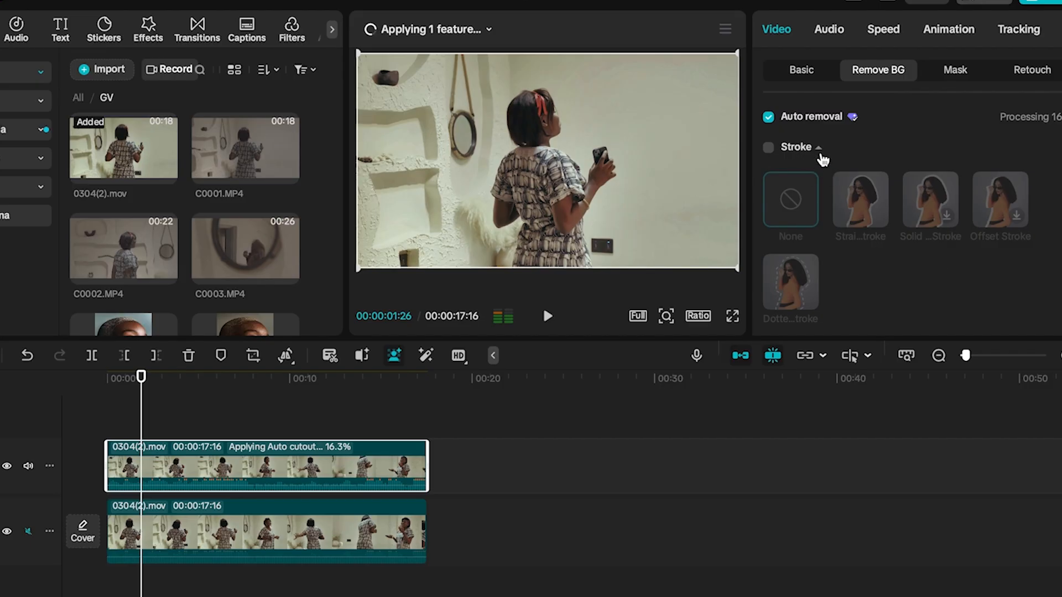
pyautogui.click(818, 147)
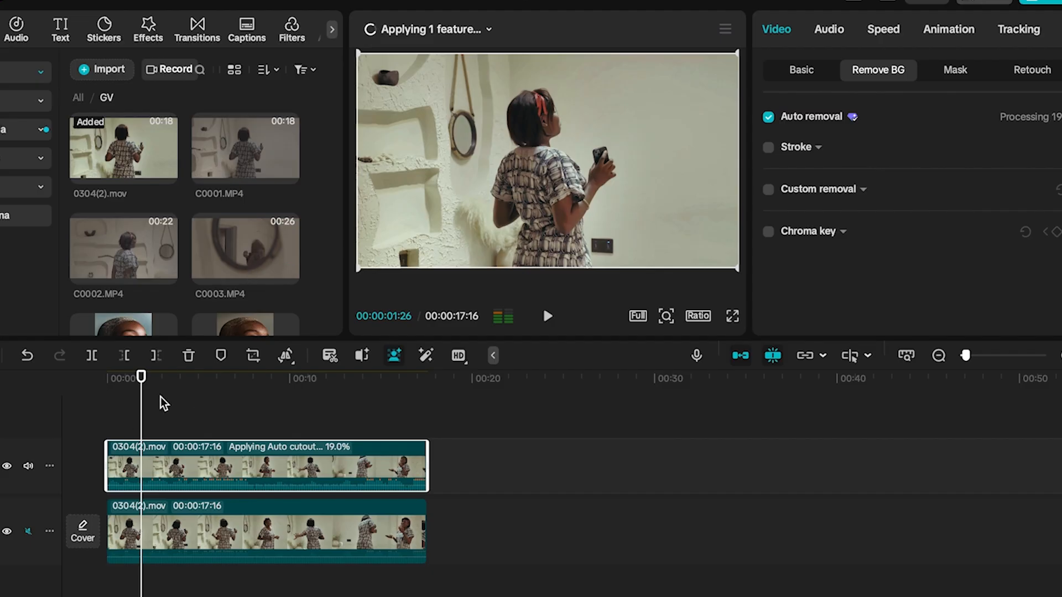
pyautogui.moveTo(143, 385); pyautogui.dragTo(235, 385)
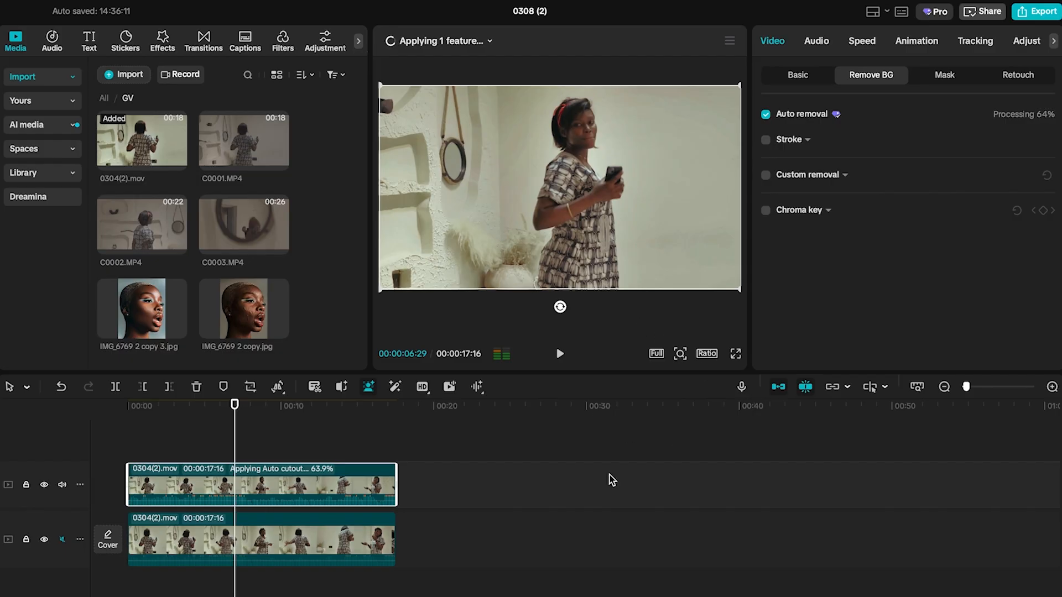
# Scrub through the upper clip's background-free cutout with the lower track hidden, and play it from the start.
pyautogui.click(285, 406)
pyautogui.moveTo(285, 407); pyautogui.dragTo(367, 423)
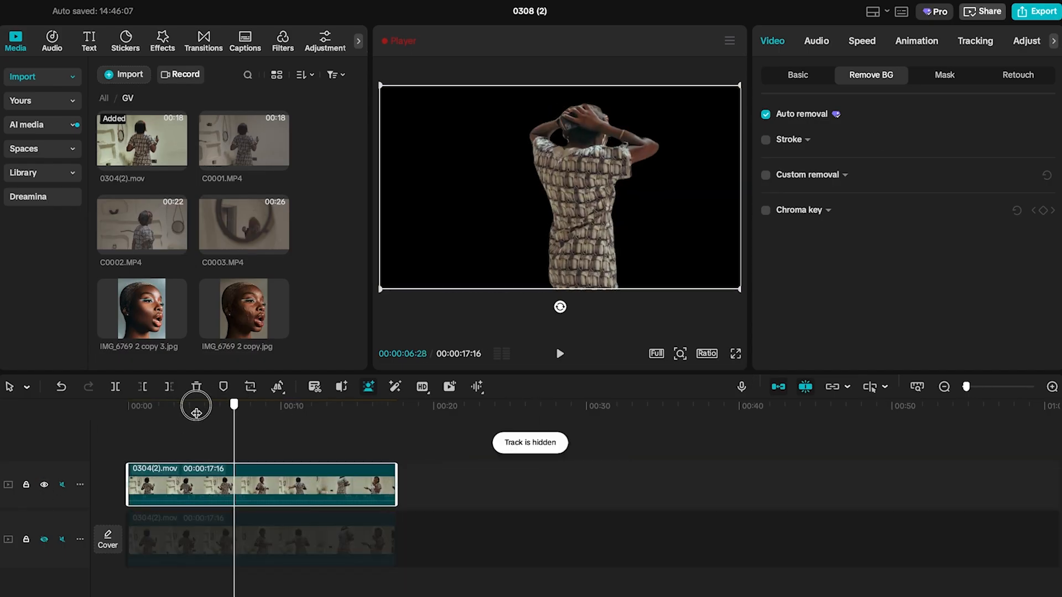
pyautogui.click(151, 430)
pyautogui.moveTo(152, 432); pyautogui.dragTo(365, 465)
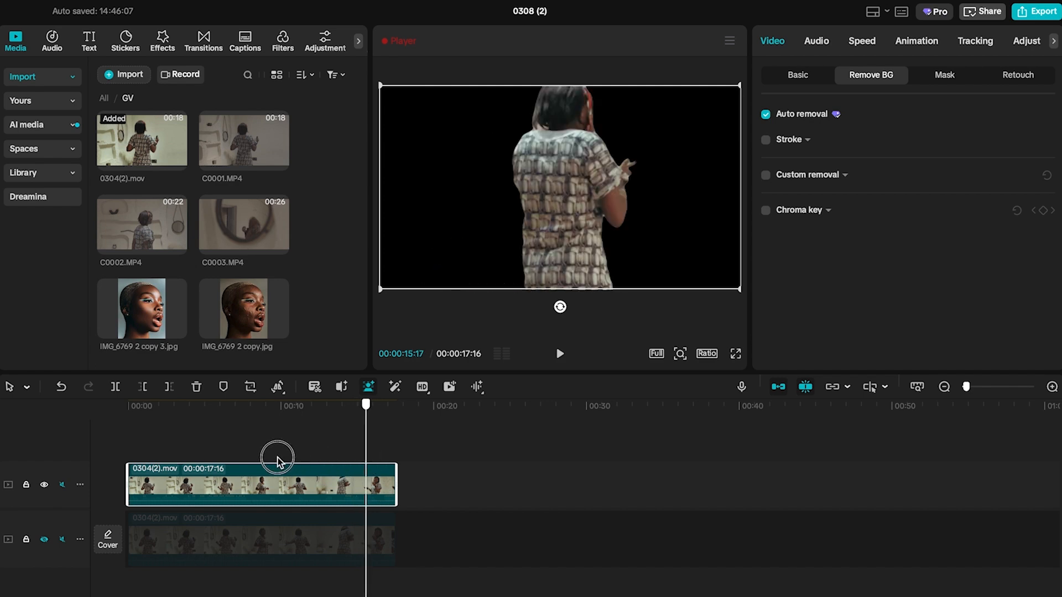
pyautogui.click(190, 457)
pyautogui.moveTo(181, 456); pyautogui.dragTo(99, 457)
pyautogui.press('space')
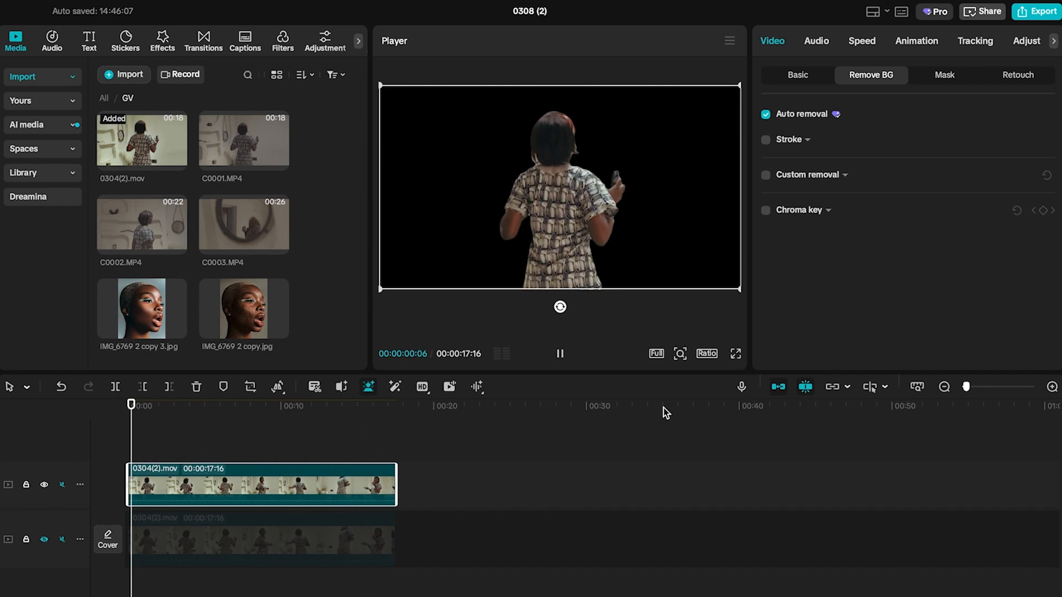
# Compare the cutout with and without the original footage by toggling the lower track's visibility during playback.
pyautogui.click(44, 539)
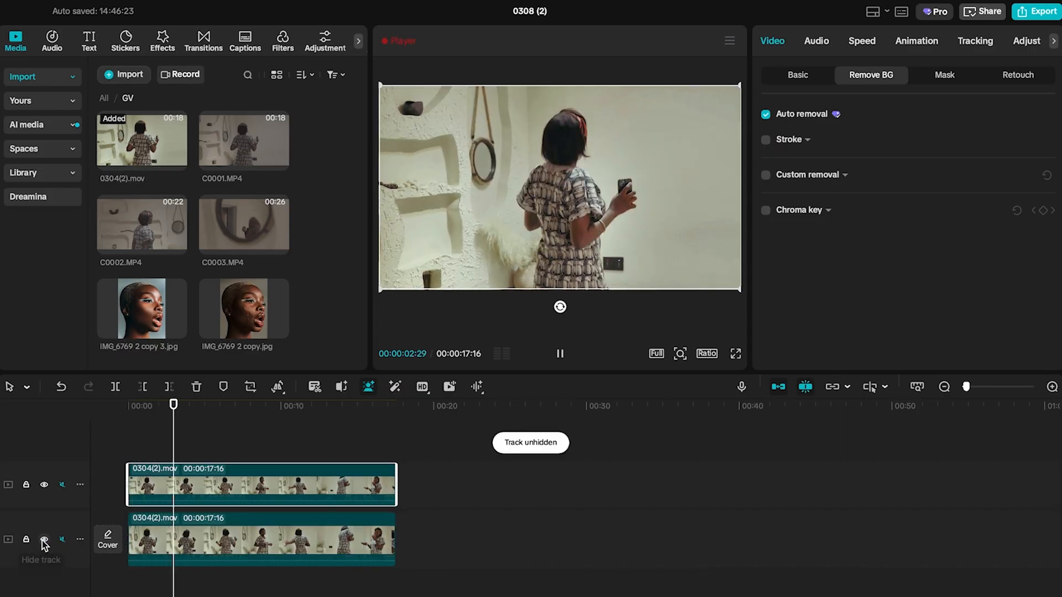
pyautogui.click(44, 540)
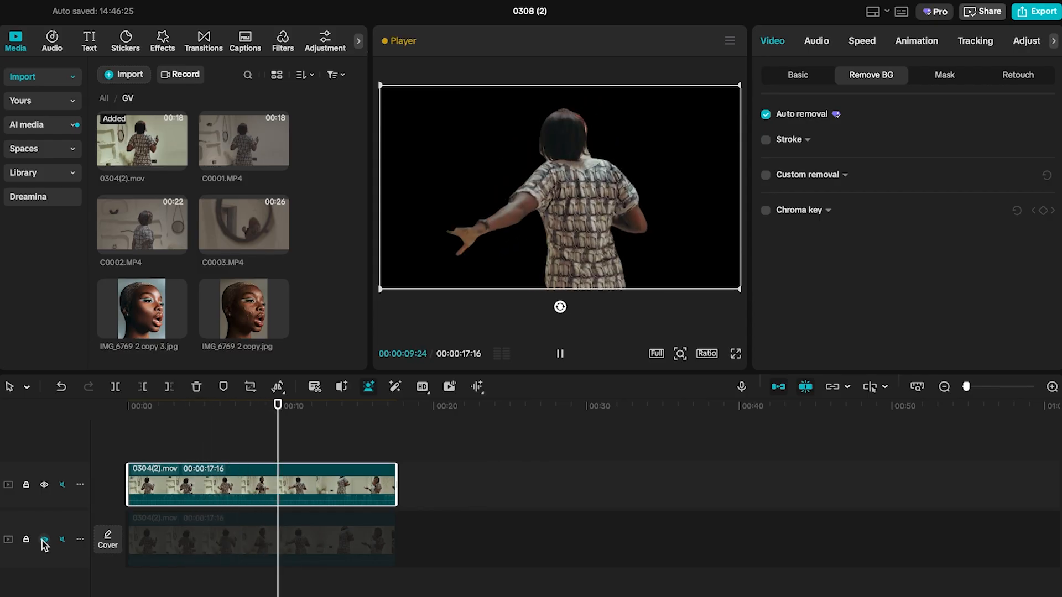
pyautogui.click(44, 539)
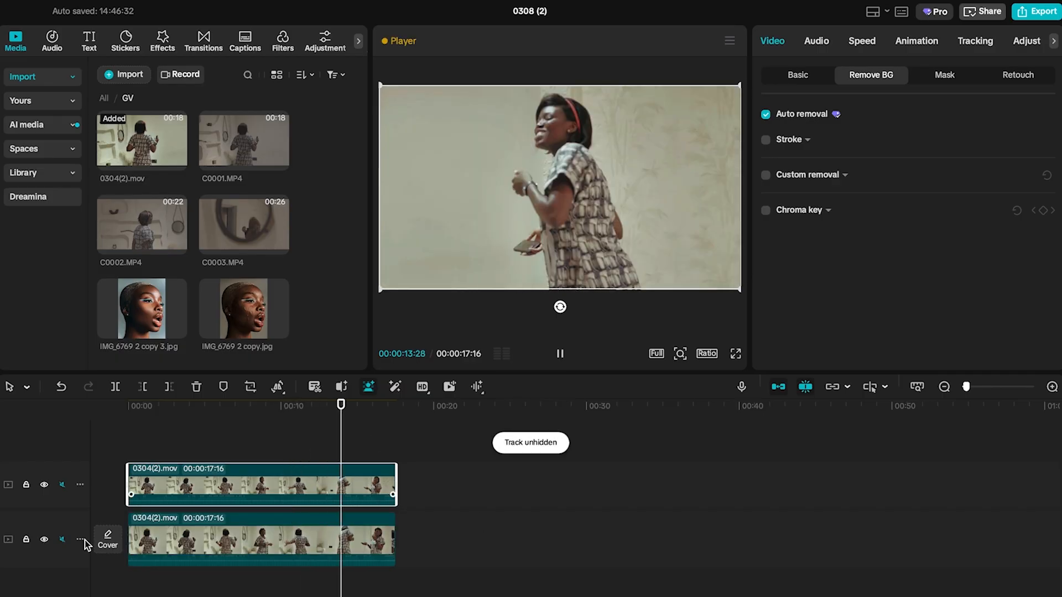
pyautogui.click(44, 539)
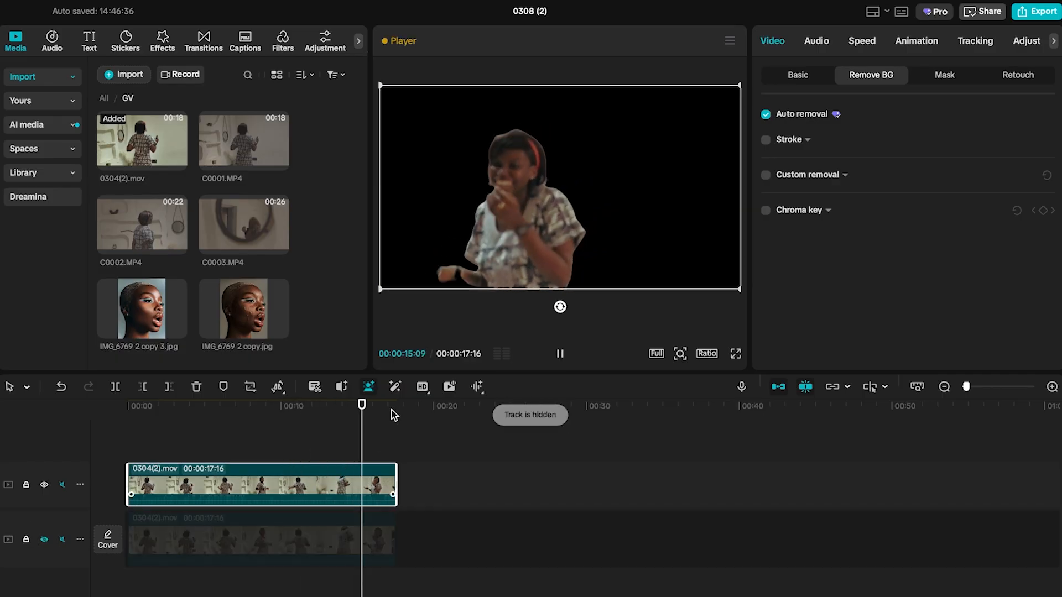
pyautogui.moveTo(381, 403); pyautogui.dragTo(225, 419)
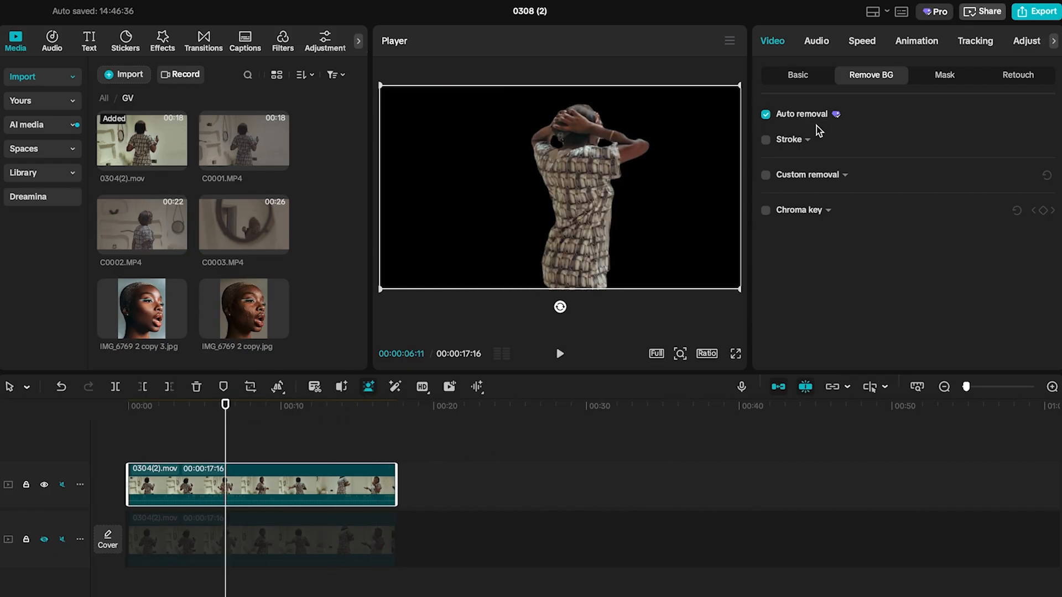
# Enable the stroke on the upper clip's cutout and apply the straight stroke style.
pyautogui.click(807, 140)
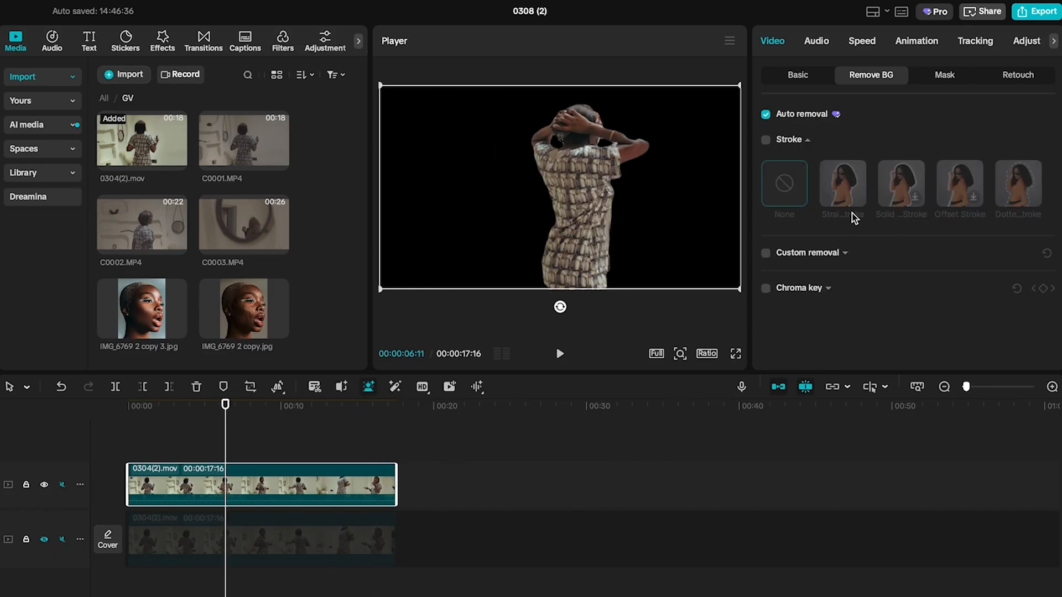
pyautogui.click(766, 140)
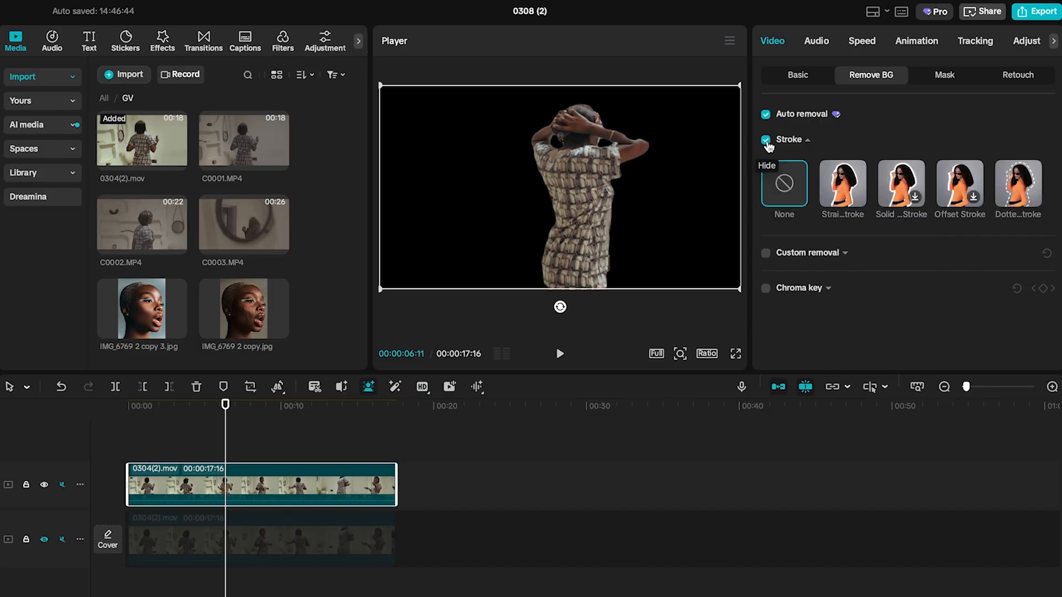
pyautogui.click(842, 192)
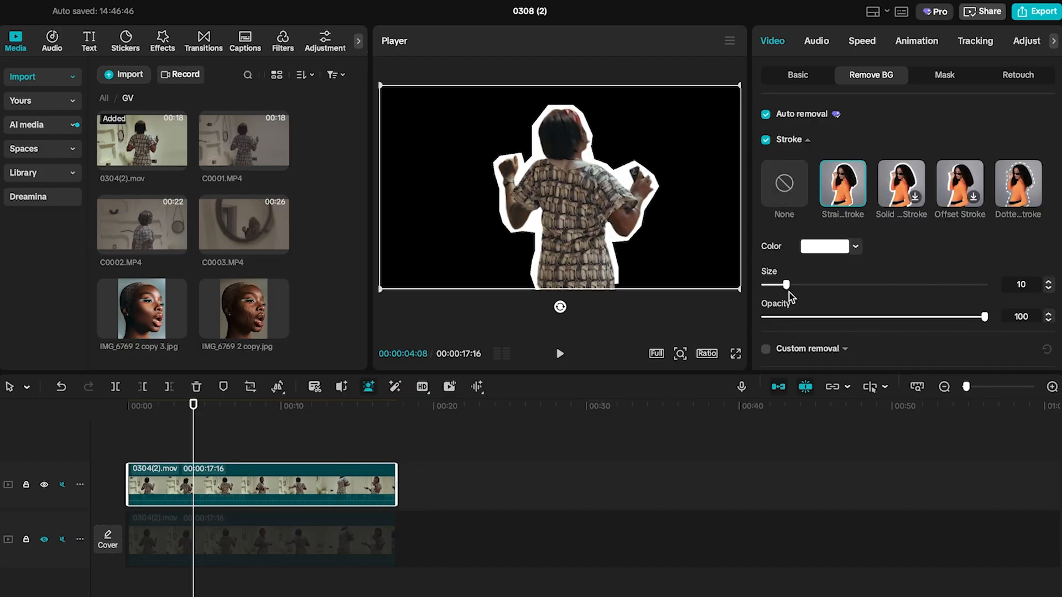
# Try a straight stroke size of 3 with opacity at 36, and return the opacity to 100.
pyautogui.moveTo(788, 286)
pyautogui.mouseDown()
pyautogui.moveTo(767, 290)
pyautogui.moveTo(1007, 310)
pyautogui.moveTo(772, 289)
pyautogui.moveTo(774, 300)
pyautogui.mouseUp()
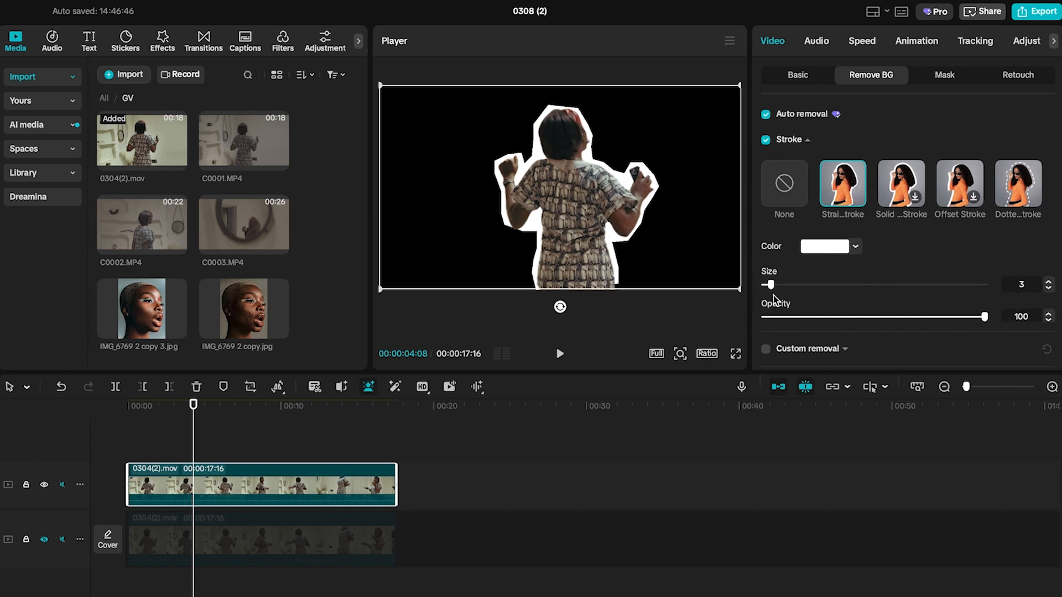
pyautogui.moveTo(985, 320); pyautogui.dragTo(845, 320)
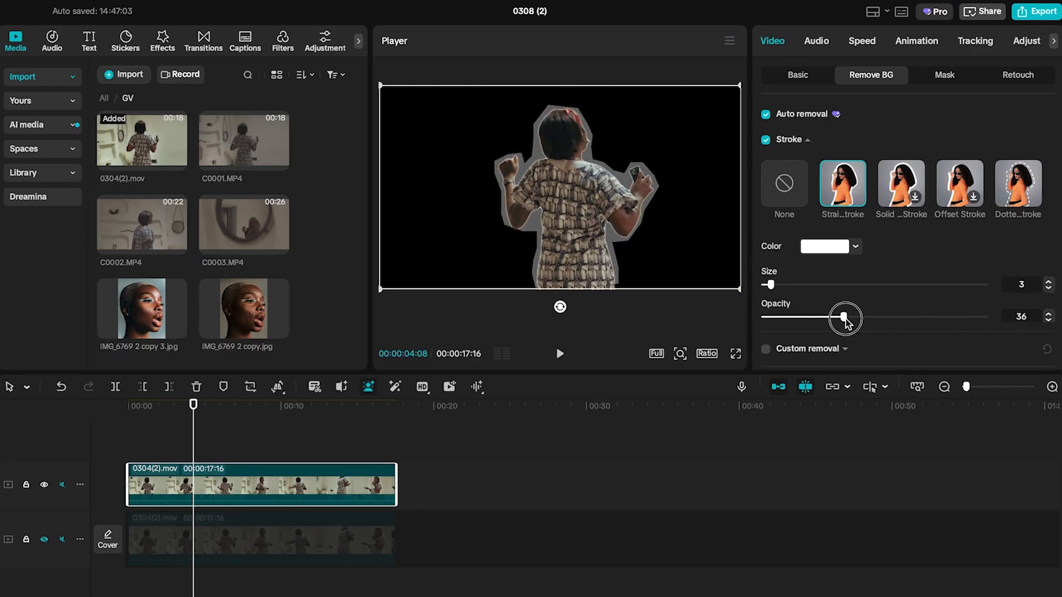
pyautogui.moveTo(845, 320); pyautogui.dragTo(991, 327)
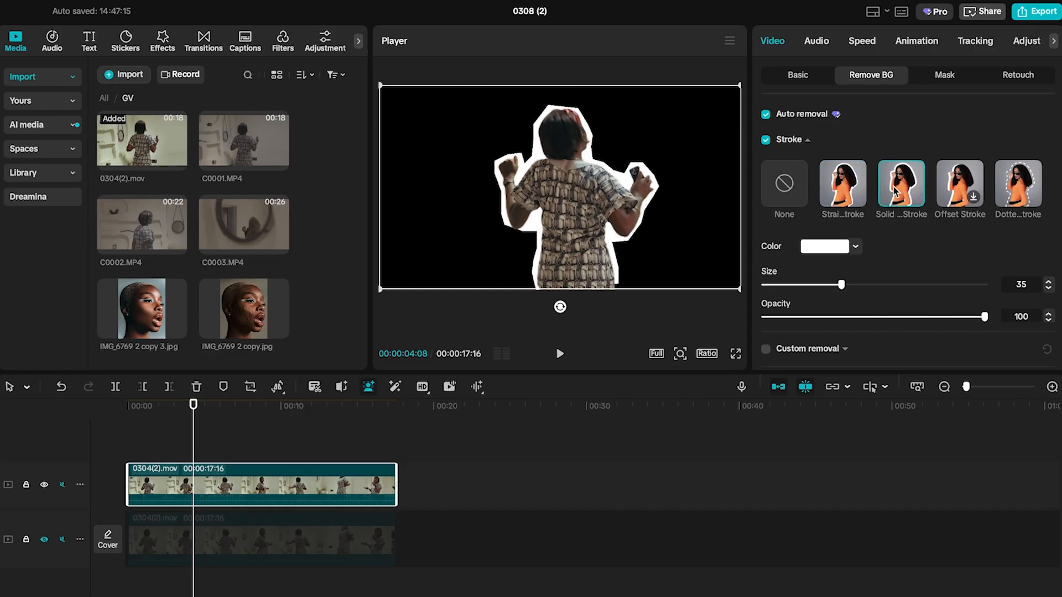
# Try the Offset Stroke style, switch the cutout's outline to the dotted stroke and reduce its size.
pyautogui.click(949, 194)
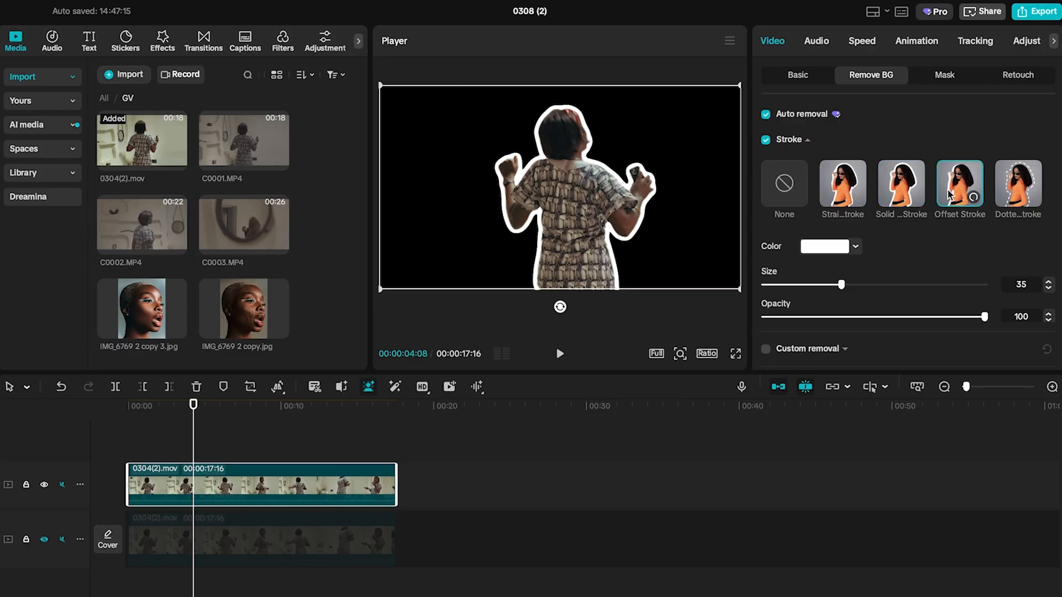
pyautogui.click(1011, 191)
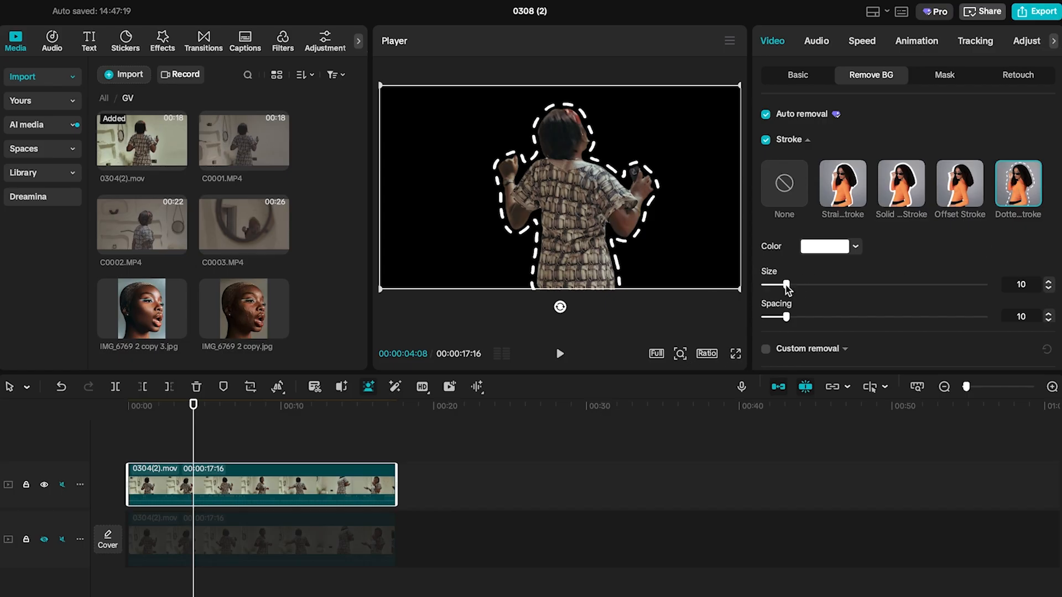
pyautogui.moveTo(783, 284)
pyautogui.mouseDown()
pyautogui.moveTo(762, 290)
pyautogui.moveTo(773, 290)
pyautogui.mouseUp()
pyautogui.moveTo(193, 413); pyautogui.dragTo(308, 442)
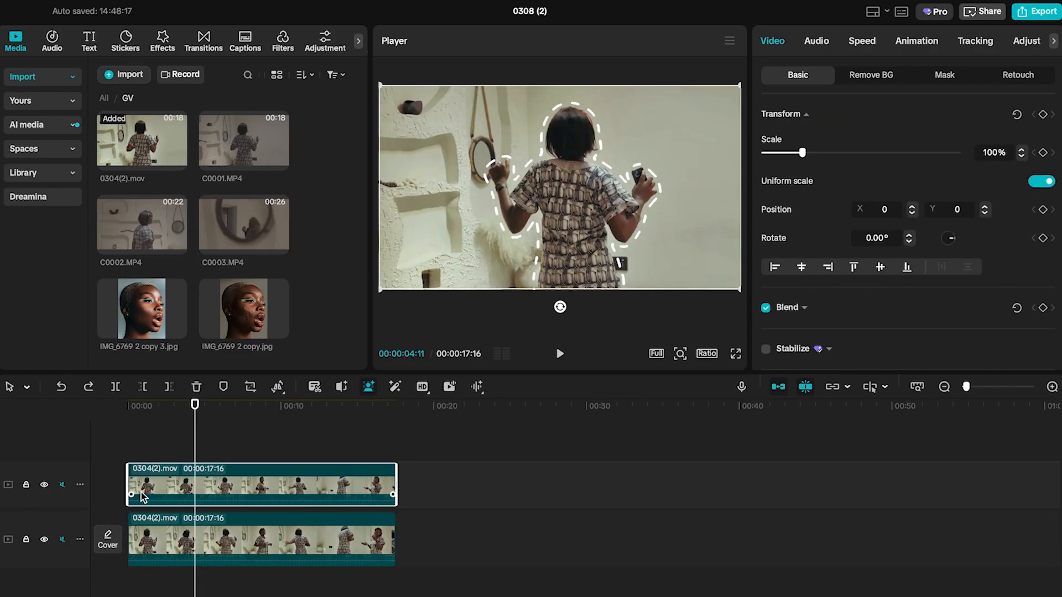
# Shift the lower 0304(2).mov clip to the left in the frame, leaving an empty strip on the right side.
pyautogui.click(296, 556)
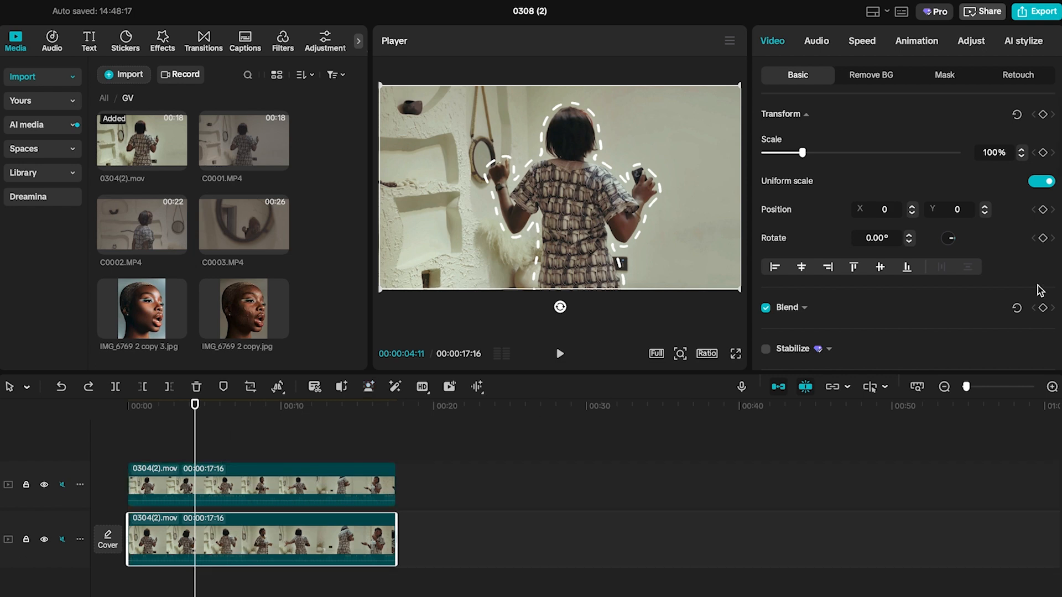
pyautogui.scroll(-1, 774, 173)
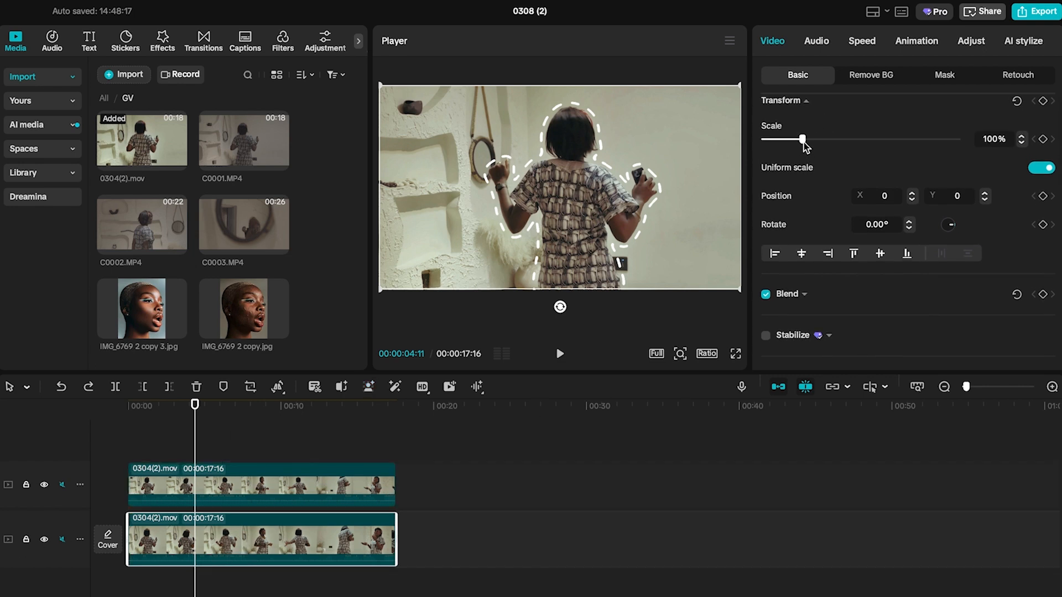
pyautogui.moveTo(480, 186); pyautogui.dragTo(343, 184)
# Place the upper cutout clip over the empty right strip at 62% scale, with position X 1236 and Y 0.
pyautogui.moveTo(556, 191); pyautogui.dragTo(643, 191)
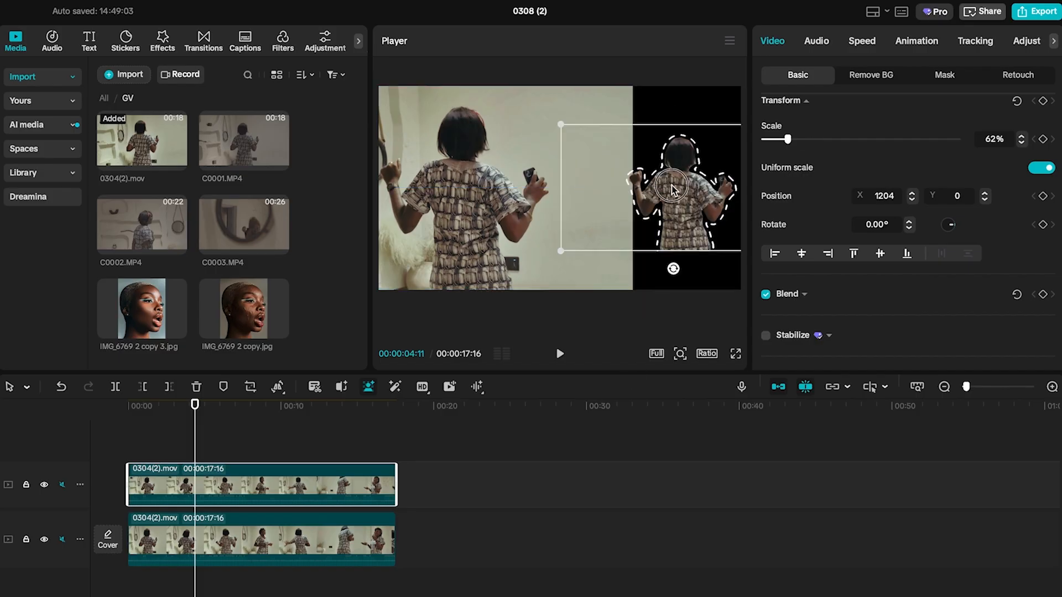
pyautogui.moveTo(673, 189); pyautogui.dragTo(677, 190)
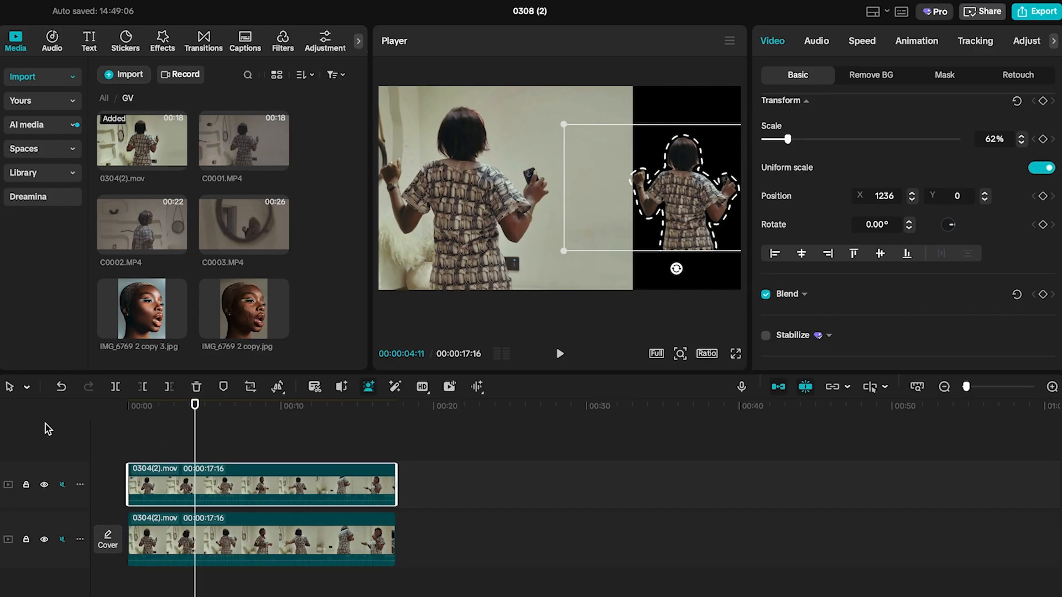
# Play the combined composition from the start to review the outlined cutout beside the original footage.
pyautogui.moveTo(195, 405); pyautogui.dragTo(5, 398)
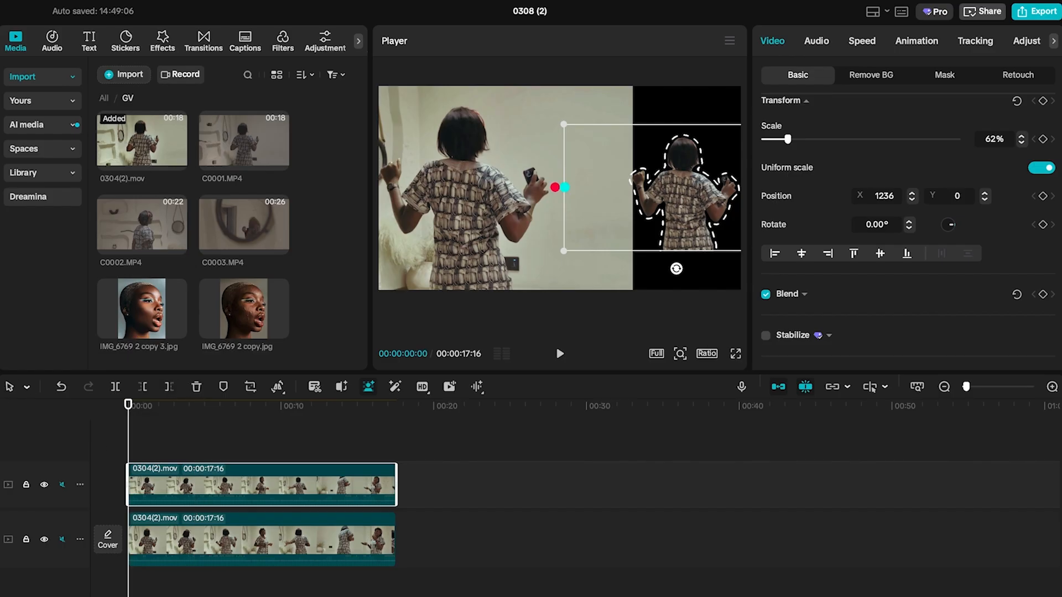
pyautogui.press('space')
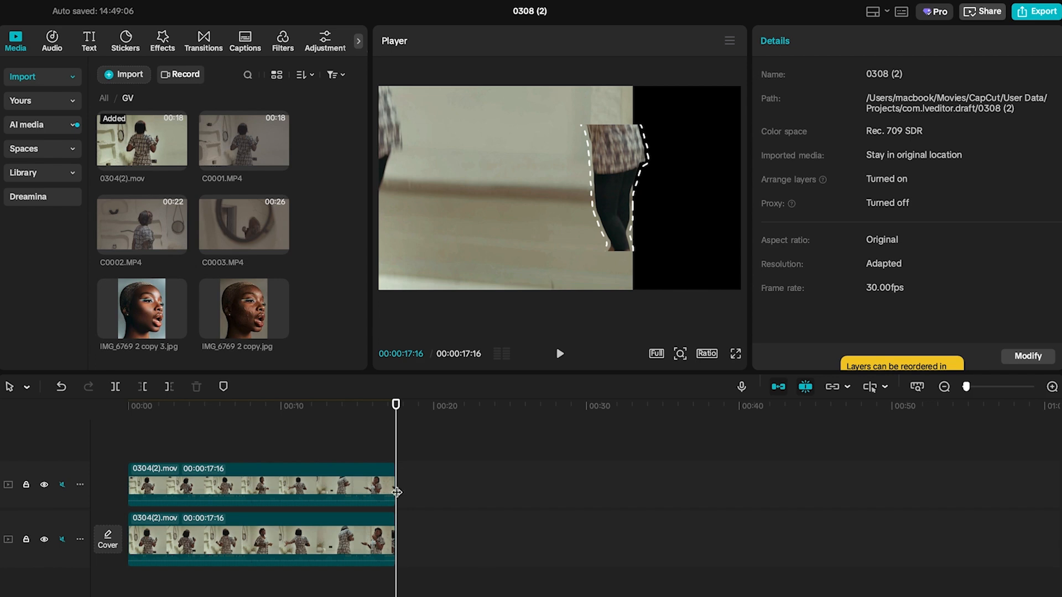
pyautogui.moveTo(397, 408); pyautogui.dragTo(38, 409)
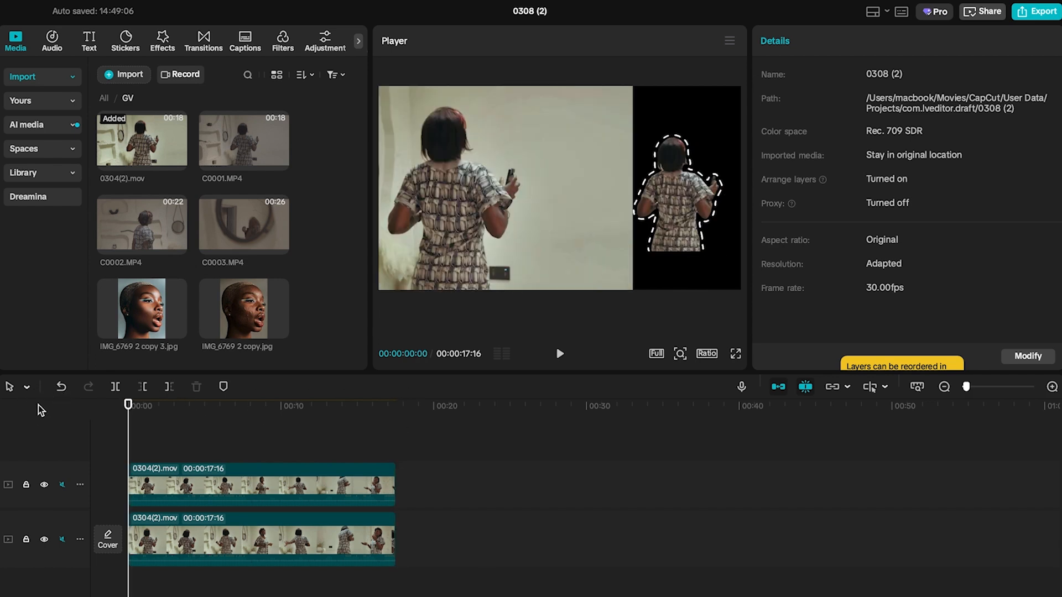
pyautogui.press('space')
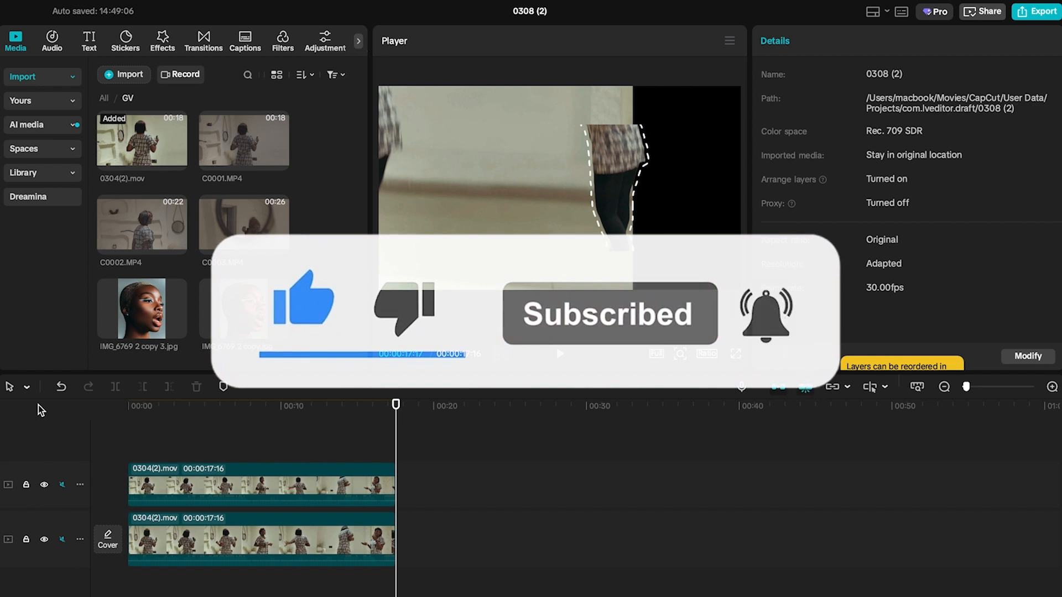
pyautogui.press('space')
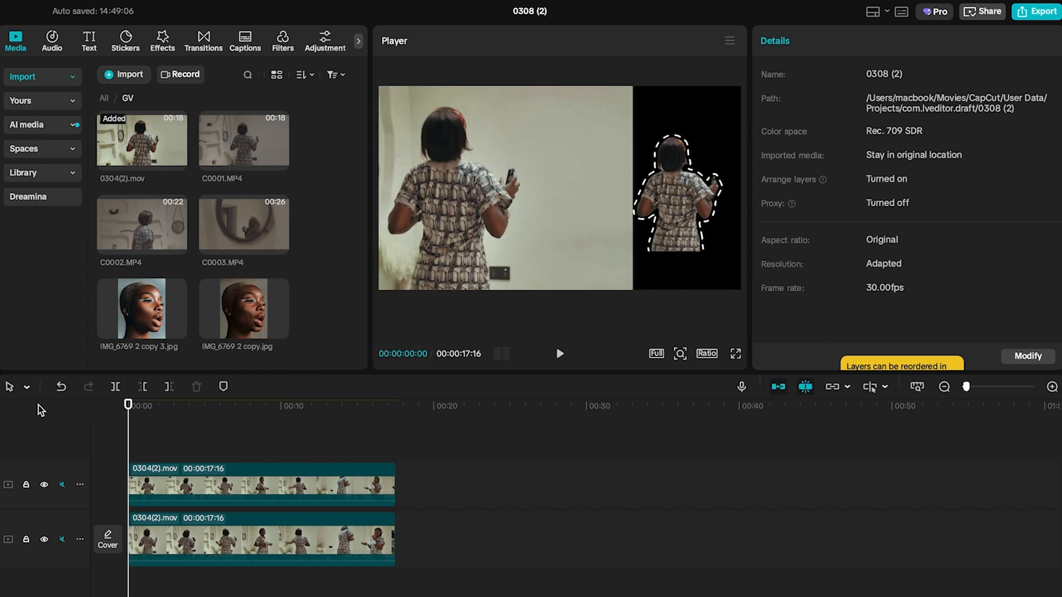
pyautogui.press('space')
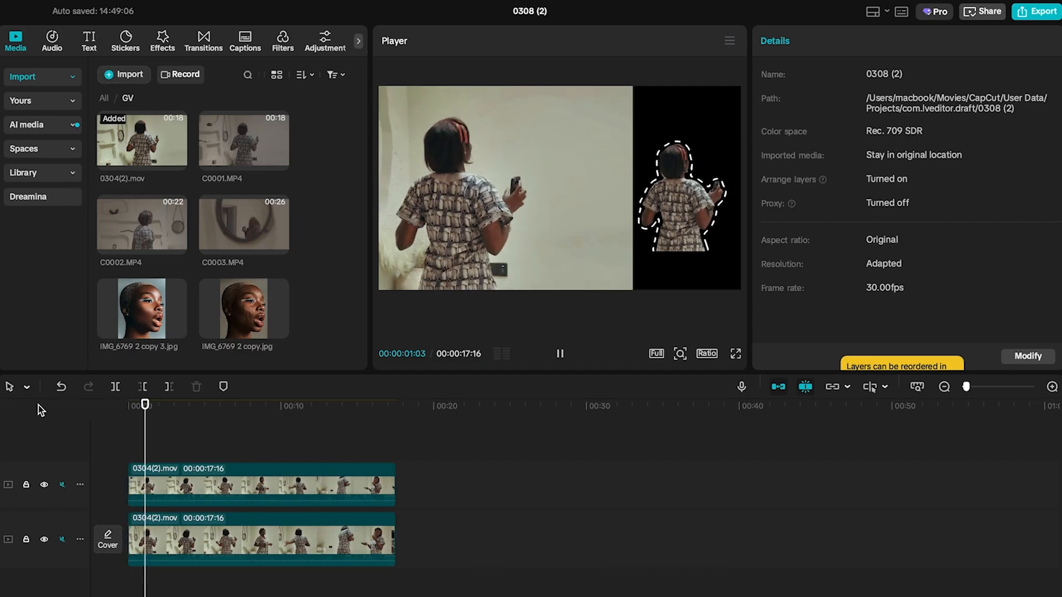